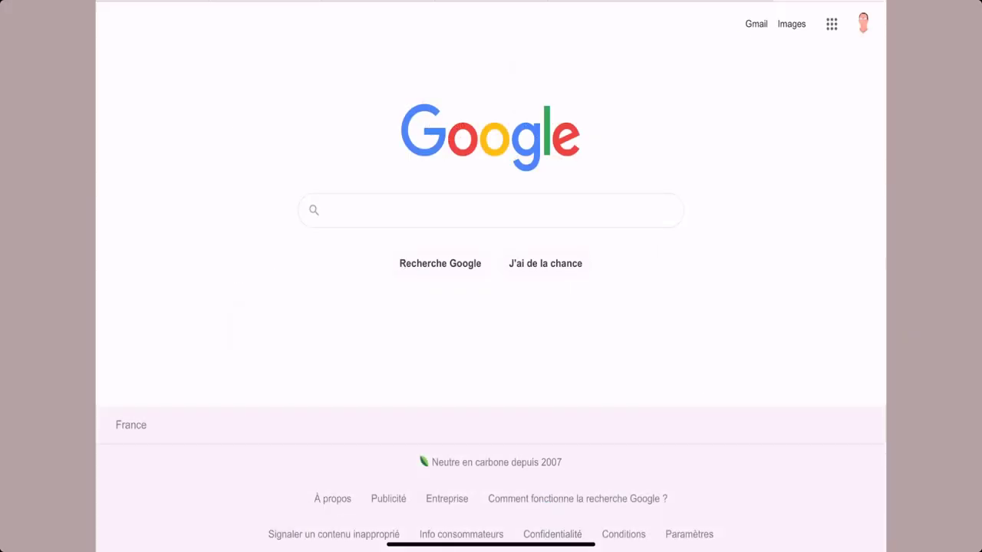
- Search Google for 'blueprints glass', joining 'blue prints' into one word
click(491, 210)
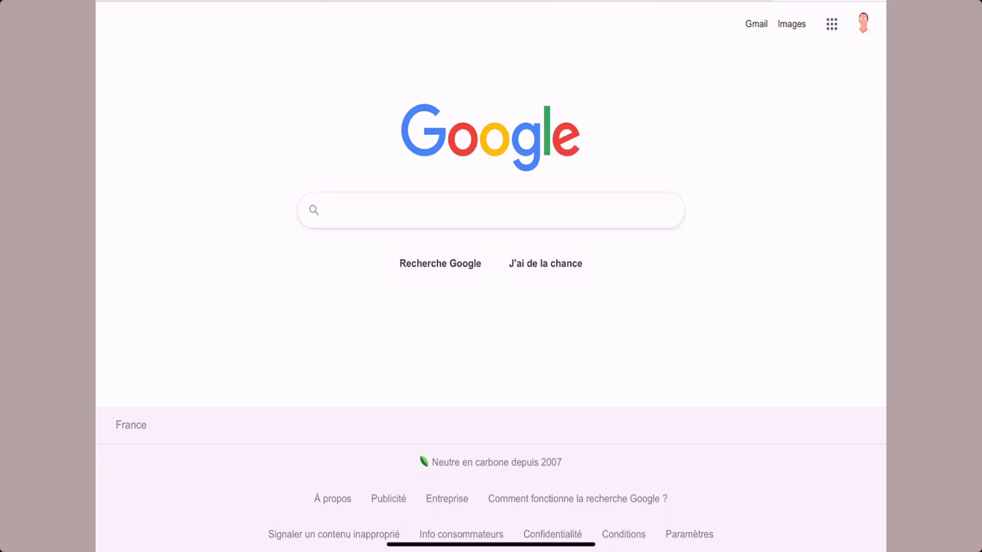
text(bl)
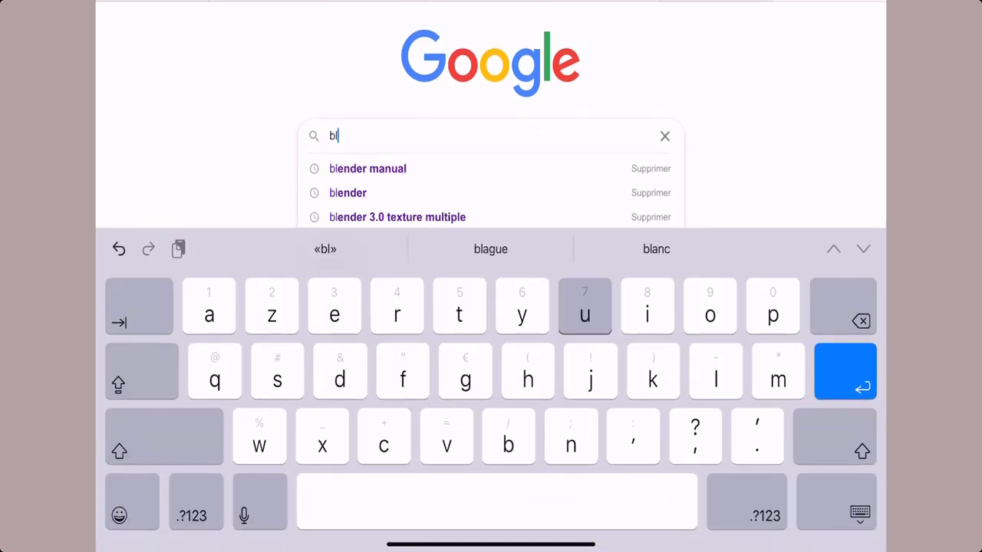
text(ue )
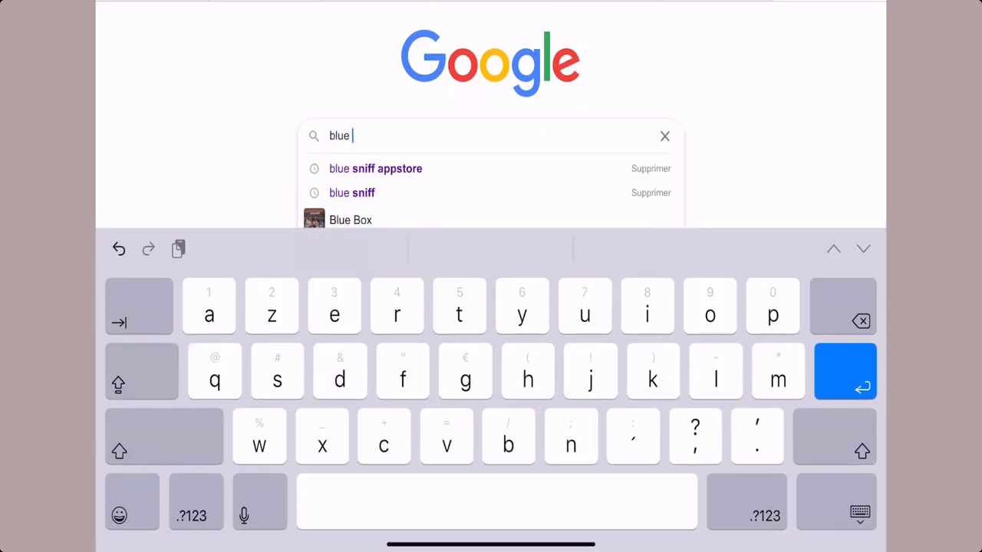
text(prints)
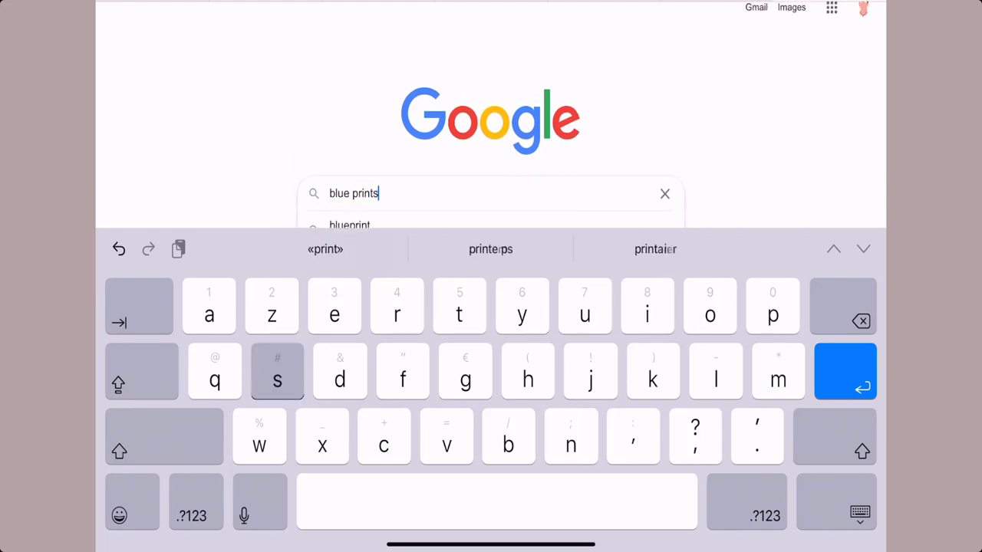
click(355, 197)
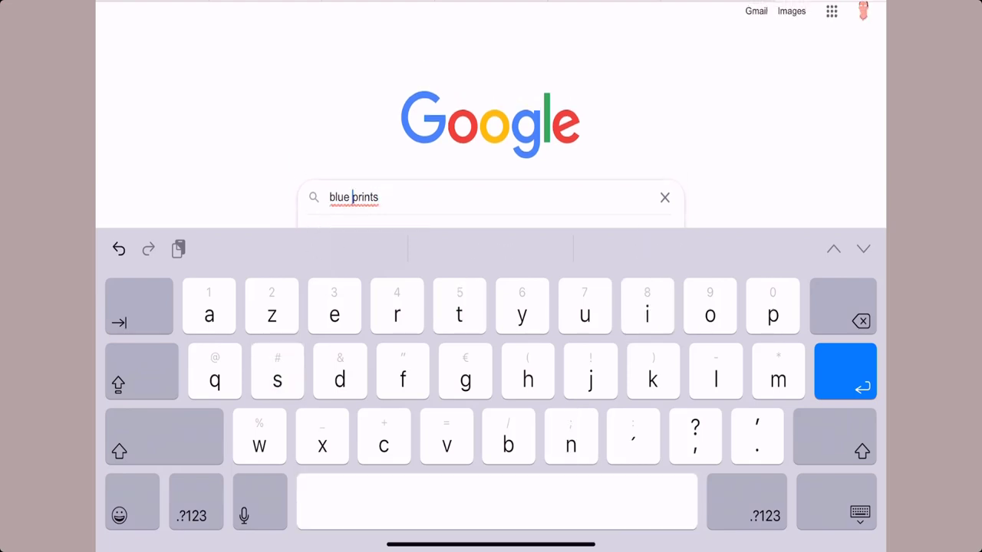
click(355, 197)
key(BackSpace)
click(352, 210)
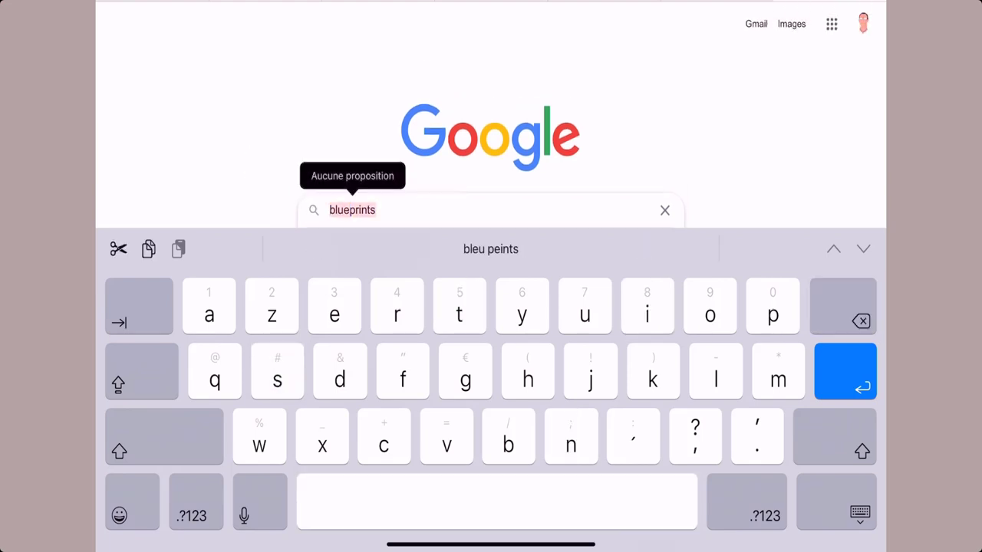
text( gl)
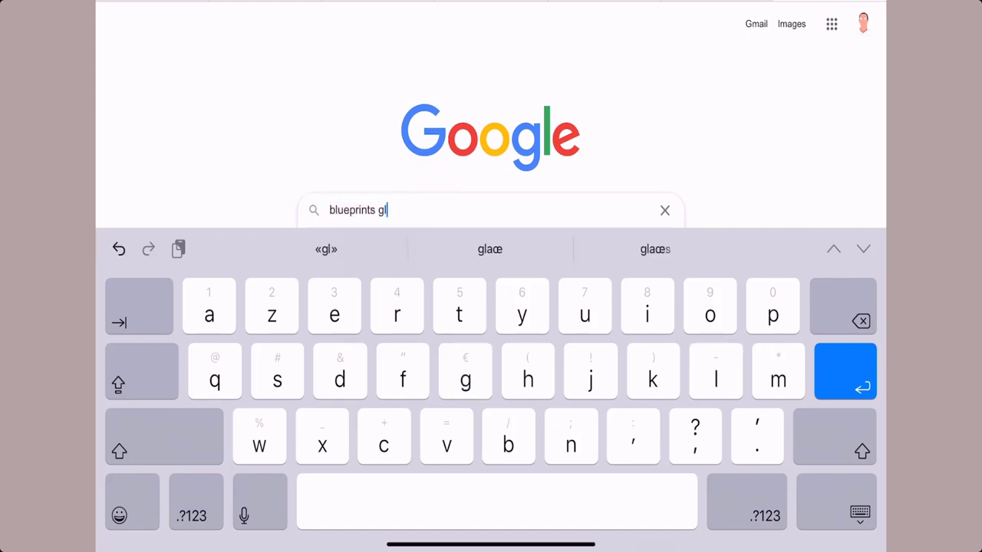
text(ass)
key(Return)
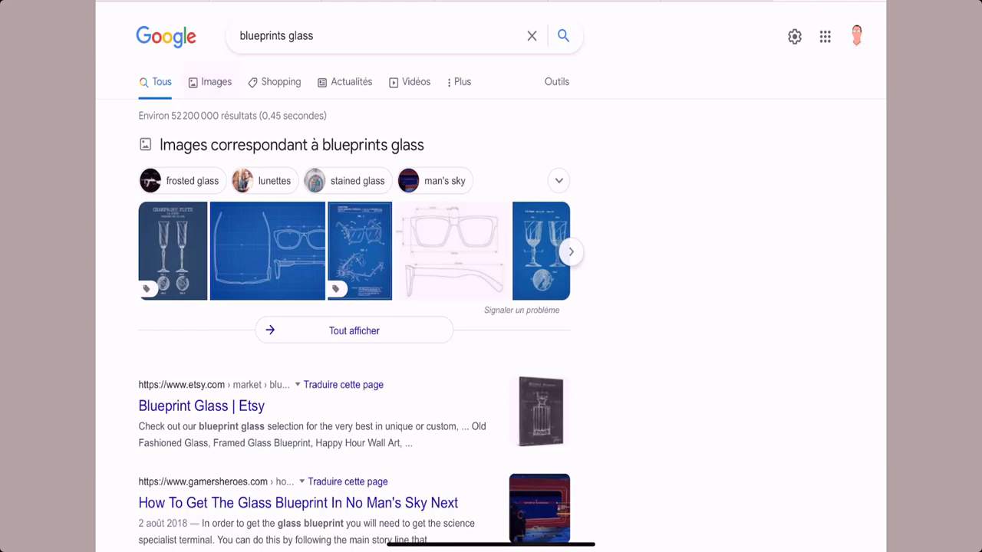
- Switch to image results for 'blueprints glass' and scroll through the blueprint glass pictures
click(216, 81)
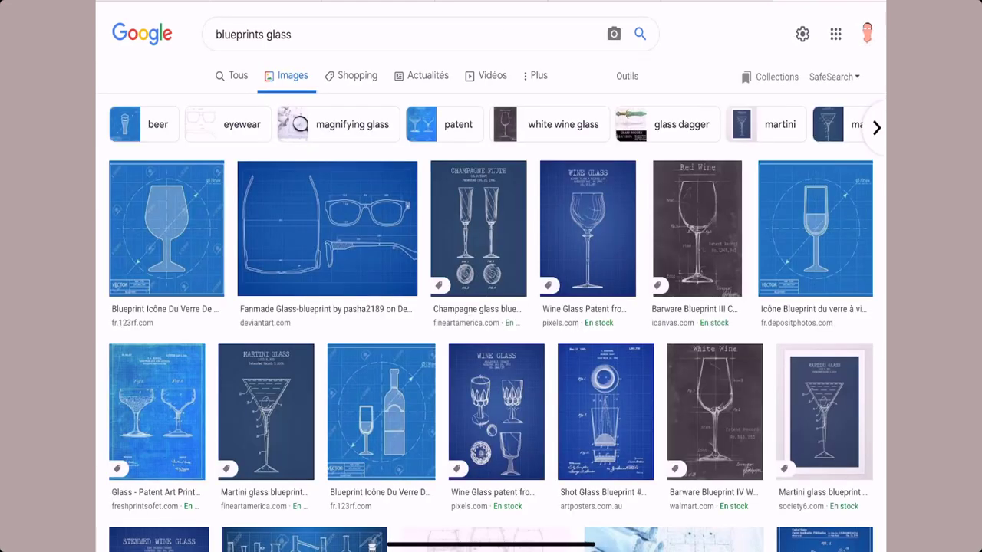
scroll(491, 307, down, 3)
scroll(491, 307, up, 3)
scroll(491, 306, down, 1)
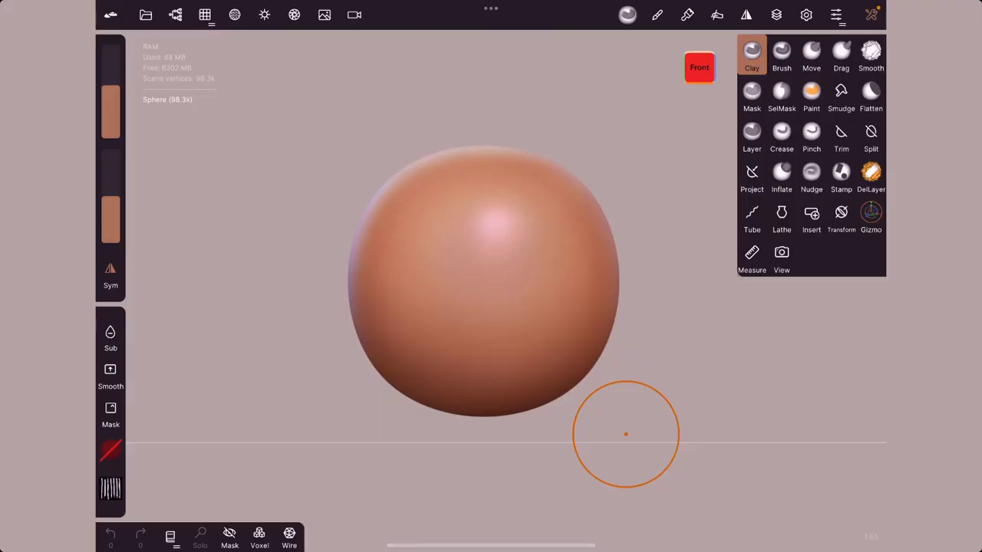
- Set the background to a flat Color and turn on the reference image
click(324, 14)
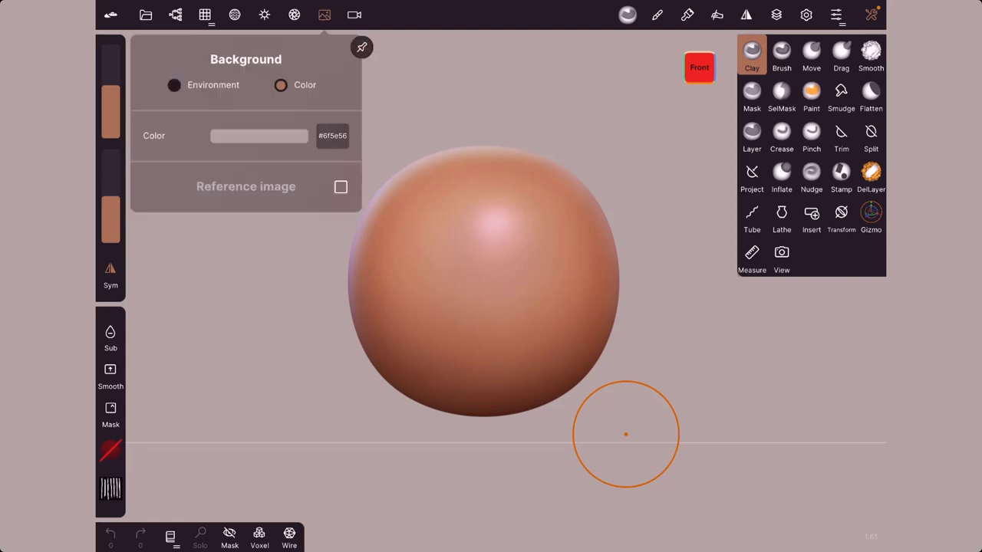
click(174, 85)
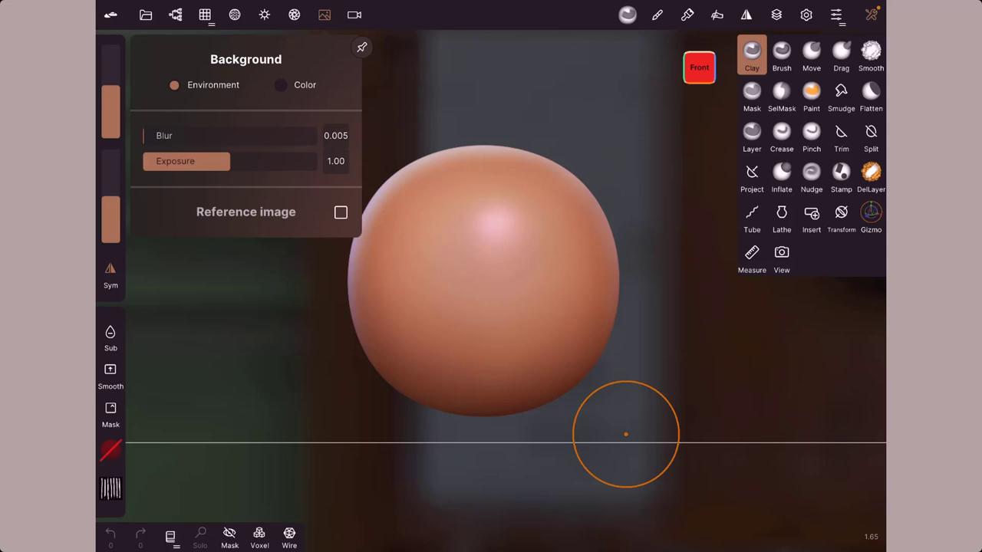
click(280, 84)
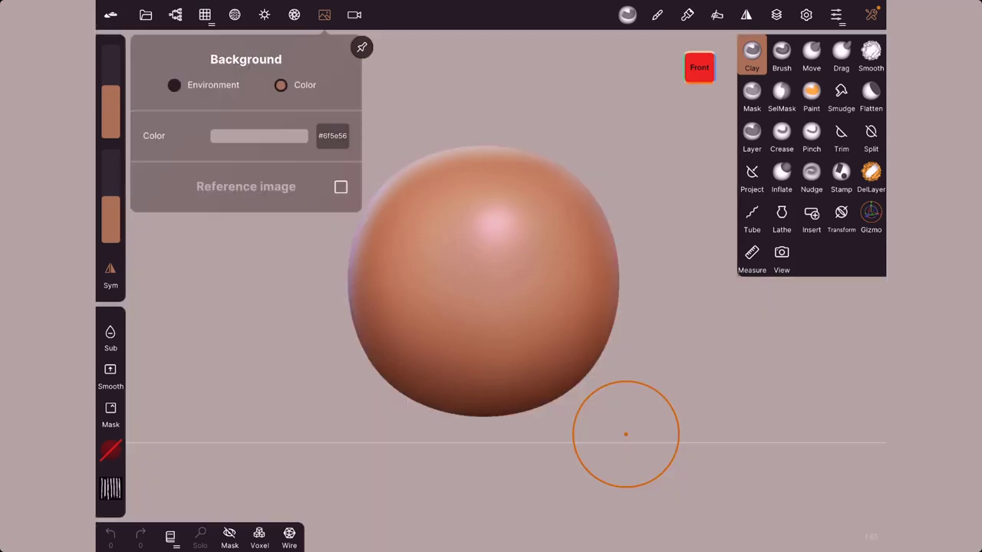
click(341, 187)
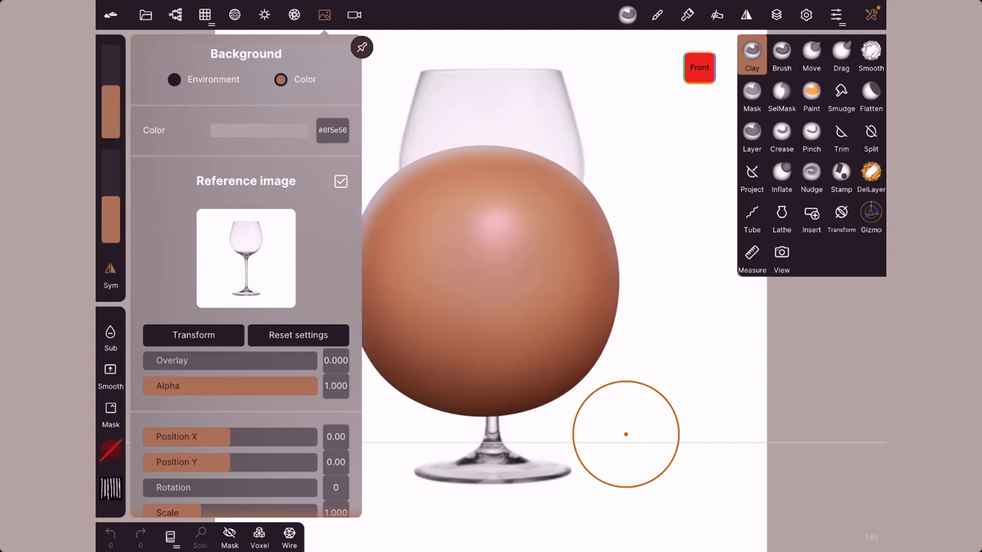
- Choose the wine-glass blueprint as the reference image and close the Background panel
click(245, 258)
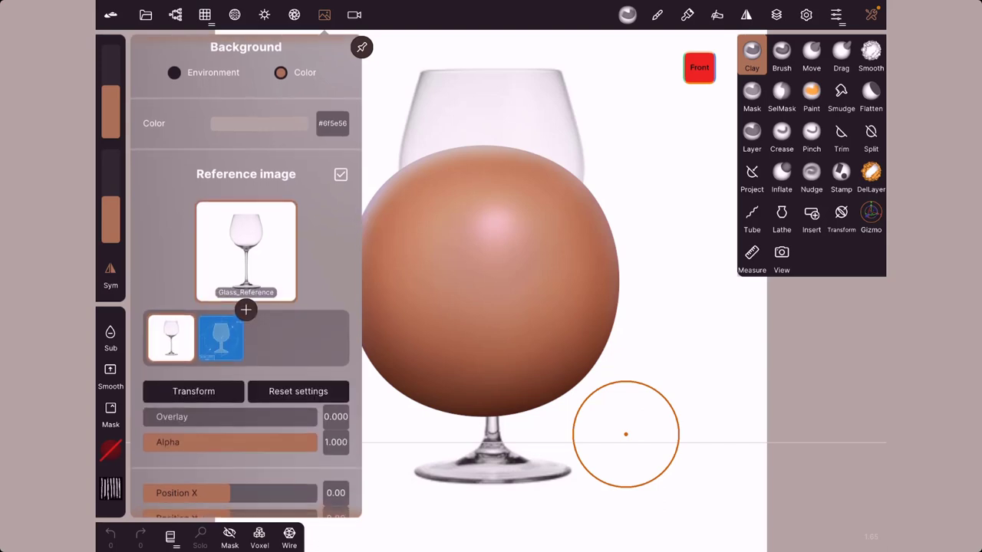
click(220, 330)
scroll(245, 307, down, 1)
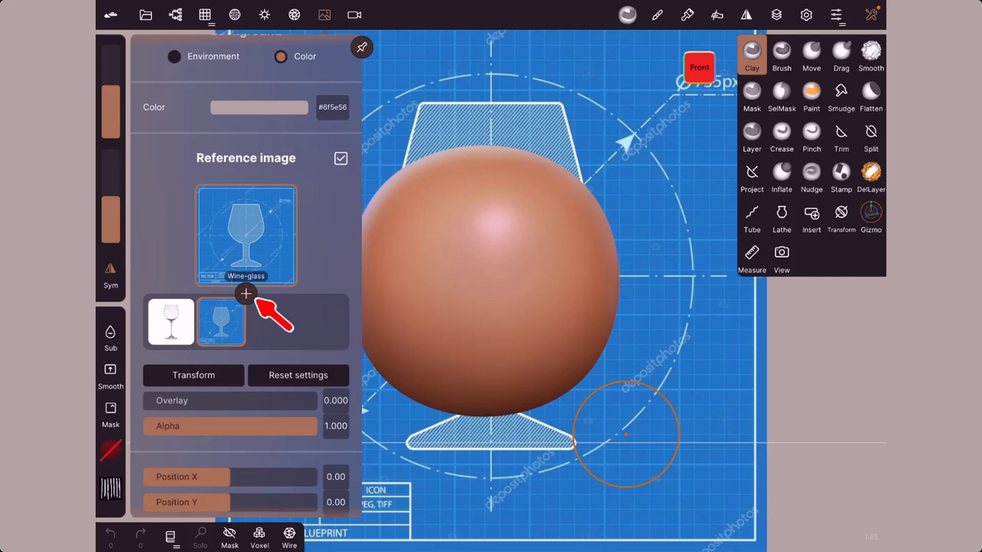
click(246, 294)
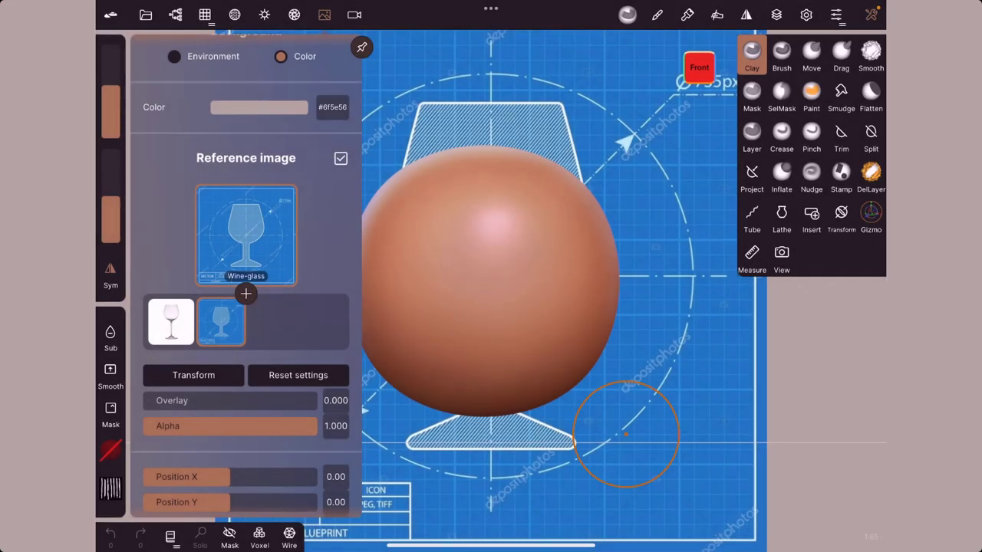
click(414, 97)
- Delete the Sphere from the scene and activate the Lathe tool
click(205, 14)
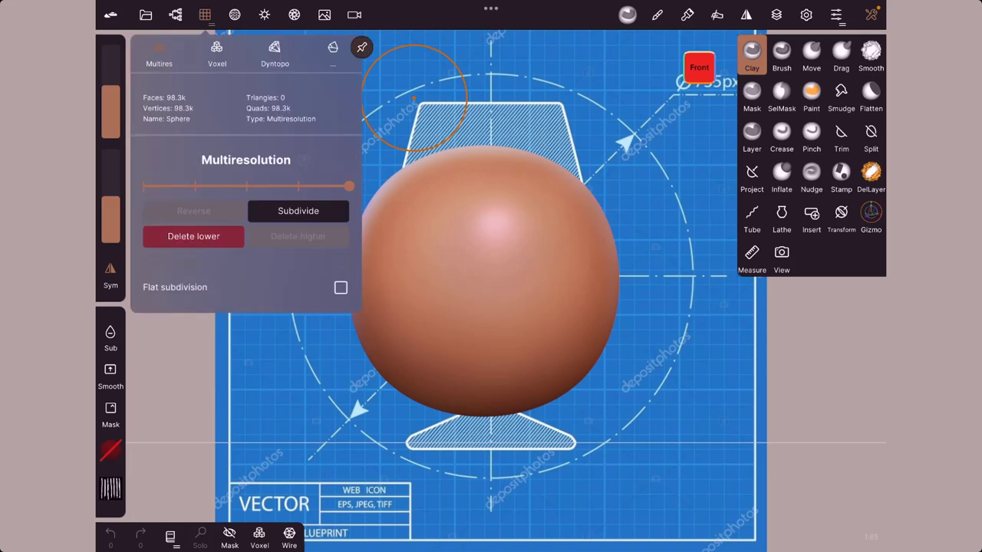
click(175, 14)
click(322, 98)
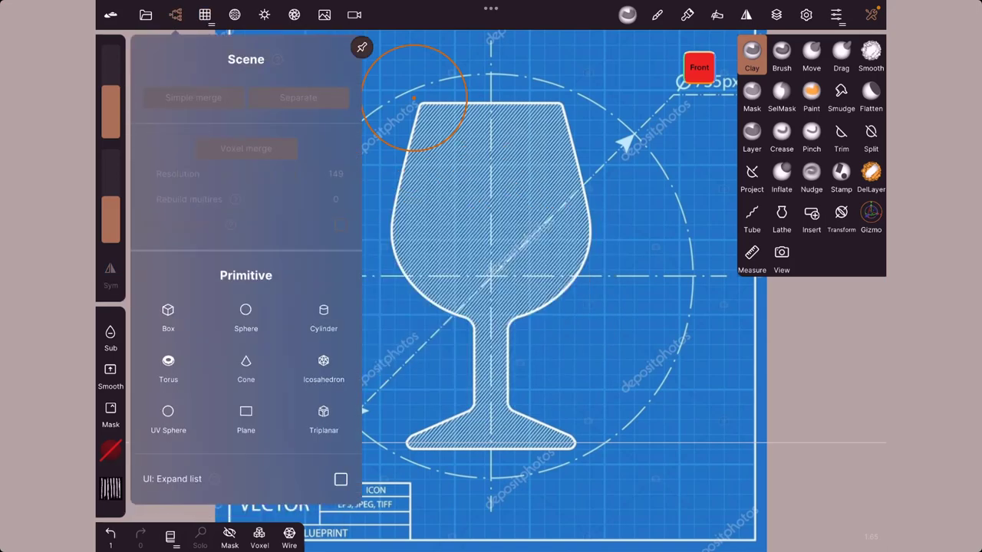
click(781, 218)
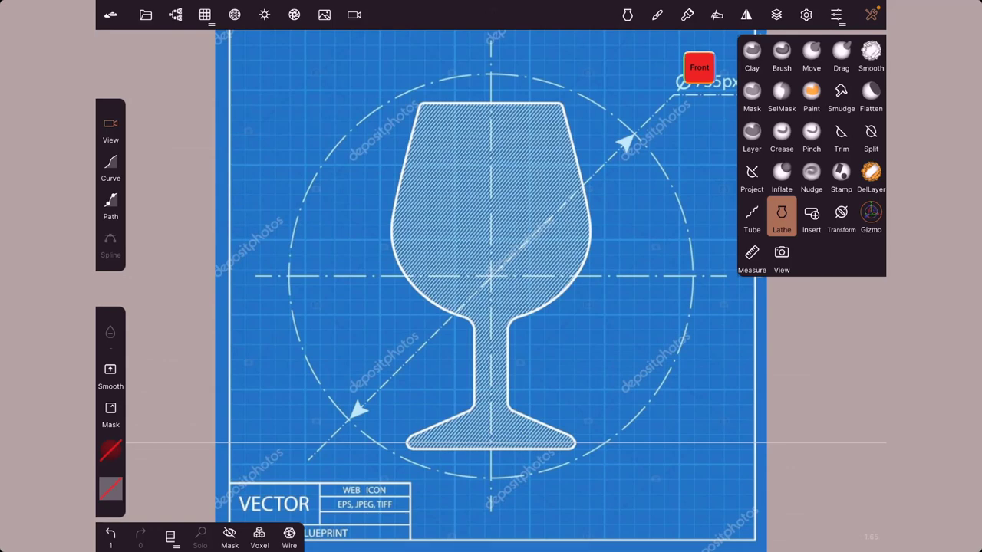
- Set the blueprint's Alpha to 0.475, shift it left and down, and scale it to 0.777
click(324, 15)
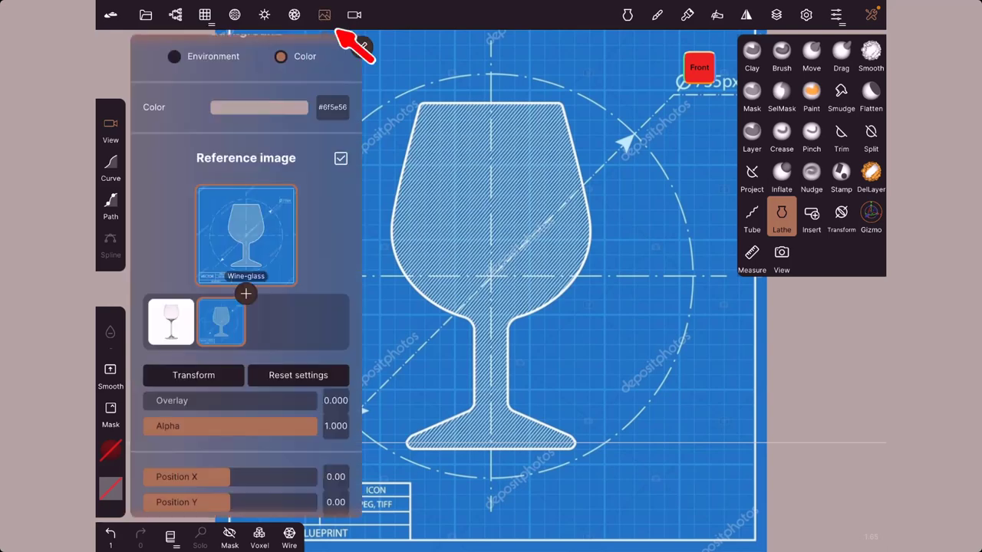
scroll(245, 306, down, 2)
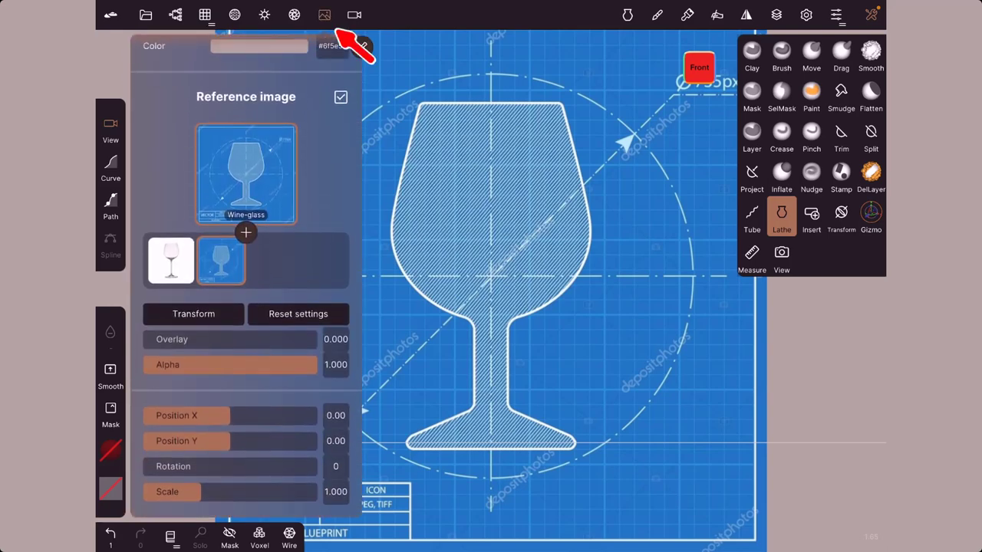
mouse_move(311, 364)
mouse_down()
mouse_move(191, 364)
mouse_move(255, 364)
mouse_move(226, 364)
mouse_up()
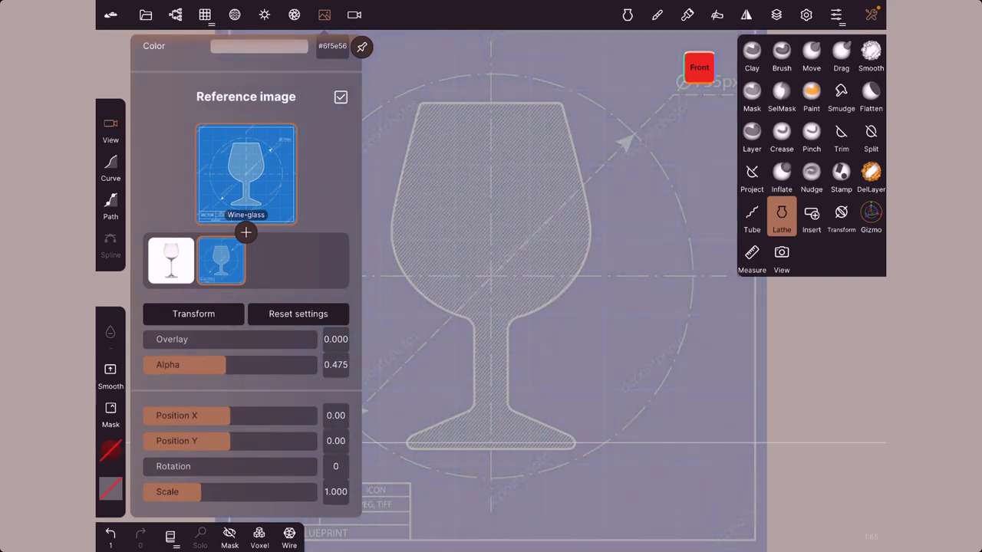
drag(229, 415, 222, 441)
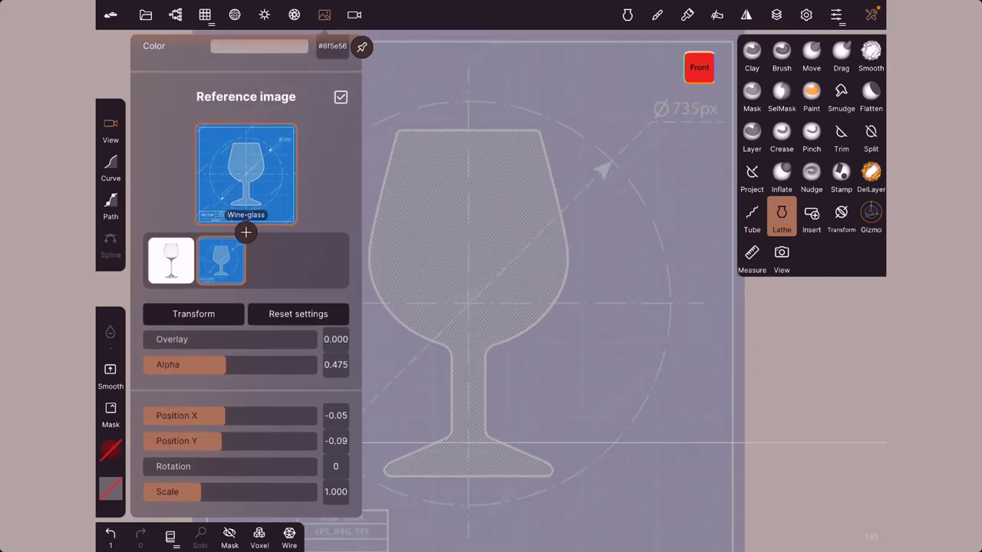
drag(201, 491, 189, 493)
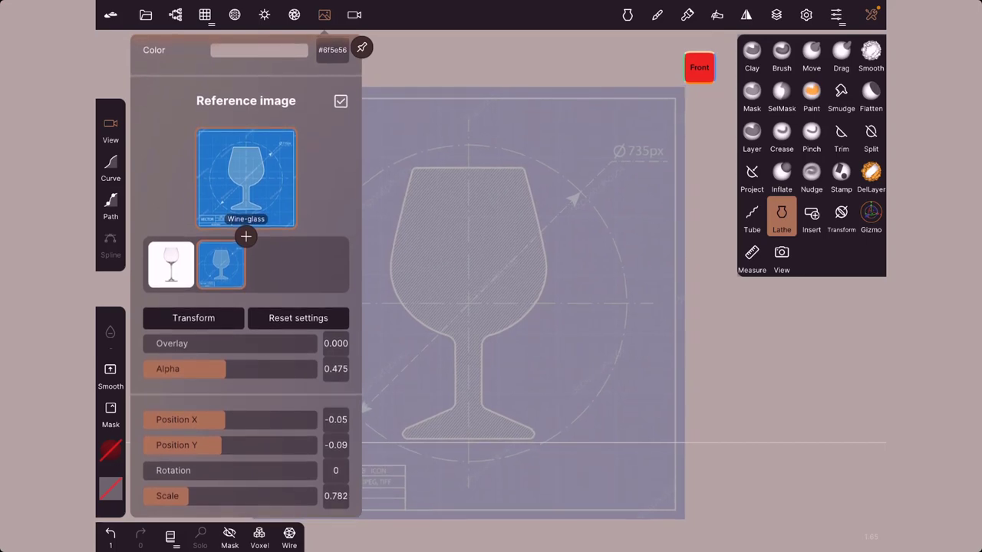
drag(189, 495, 188, 497)
scroll(246, 307, down, 1)
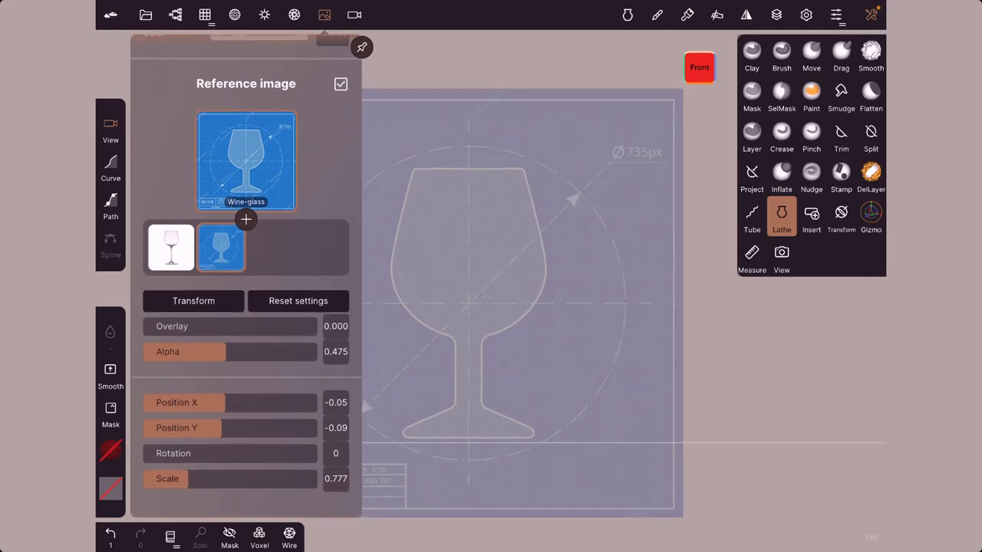
click(323, 15)
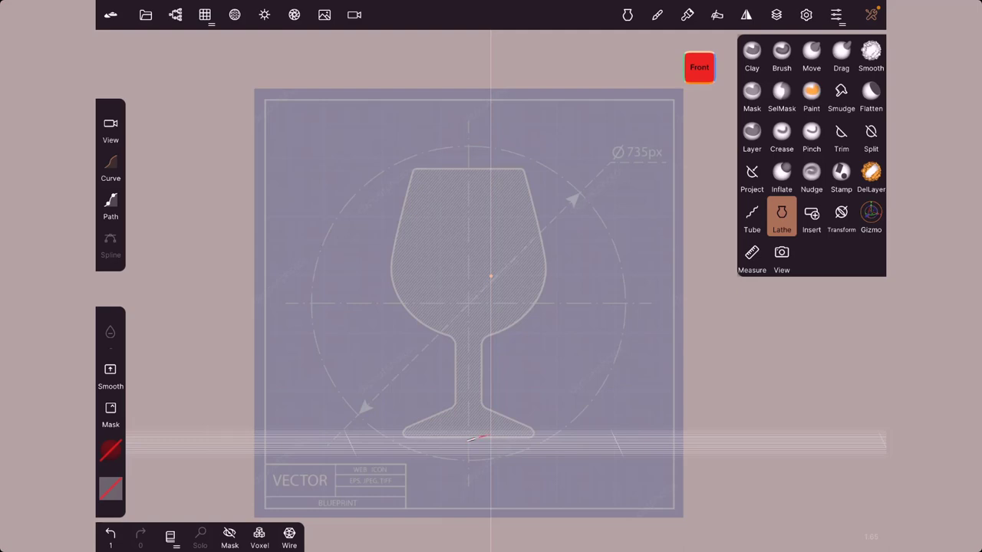
- Trace the glass profile along the blueprint, undoing an accidental second curve
mouse_move(486, 437)
mouse_down()
mouse_move(531, 429)
mouse_move(488, 402)
mouse_move(483, 376)
mouse_move(484, 343)
mouse_move(541, 299)
mouse_move(544, 249)
mouse_move(526, 178)
mouse_up()
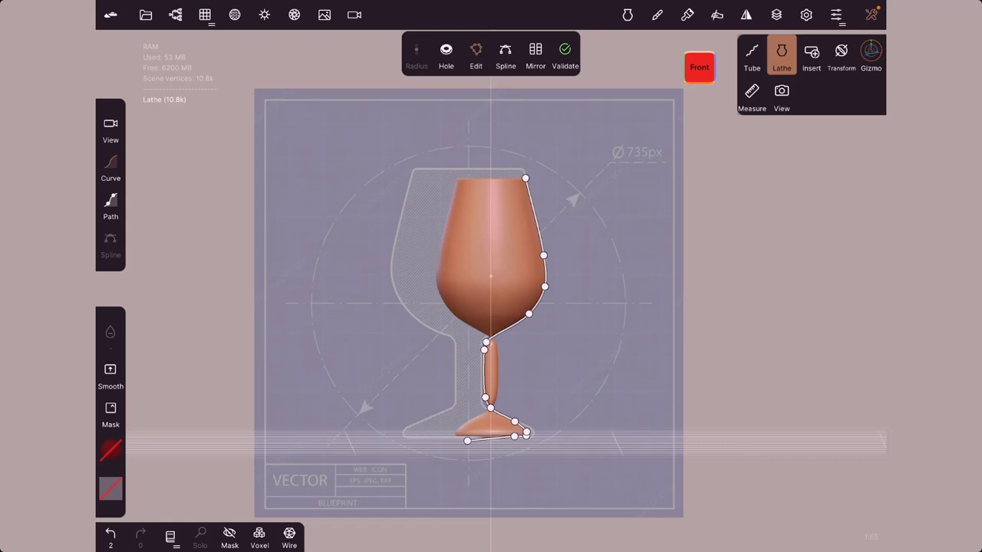
drag(775, 207, 742, 251)
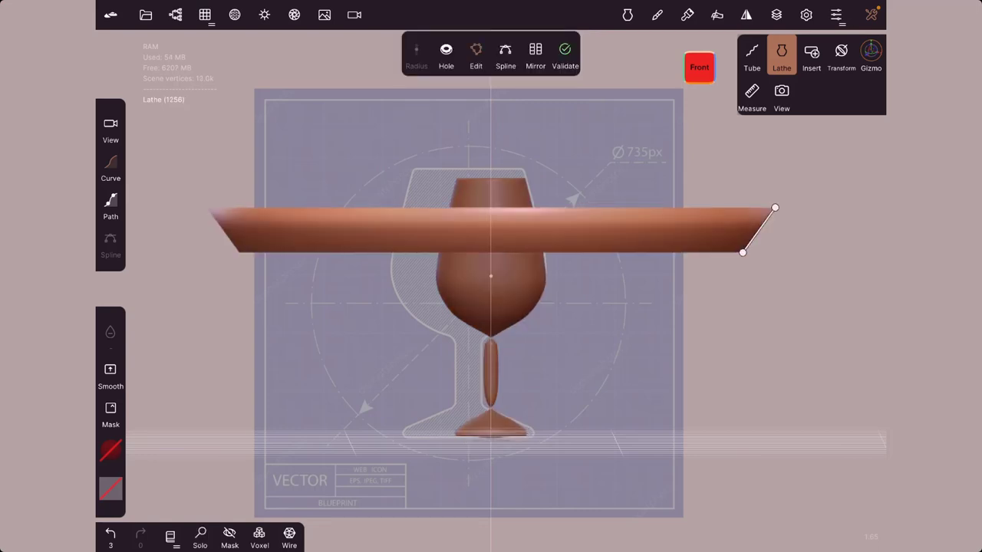
key(ctrl+z)
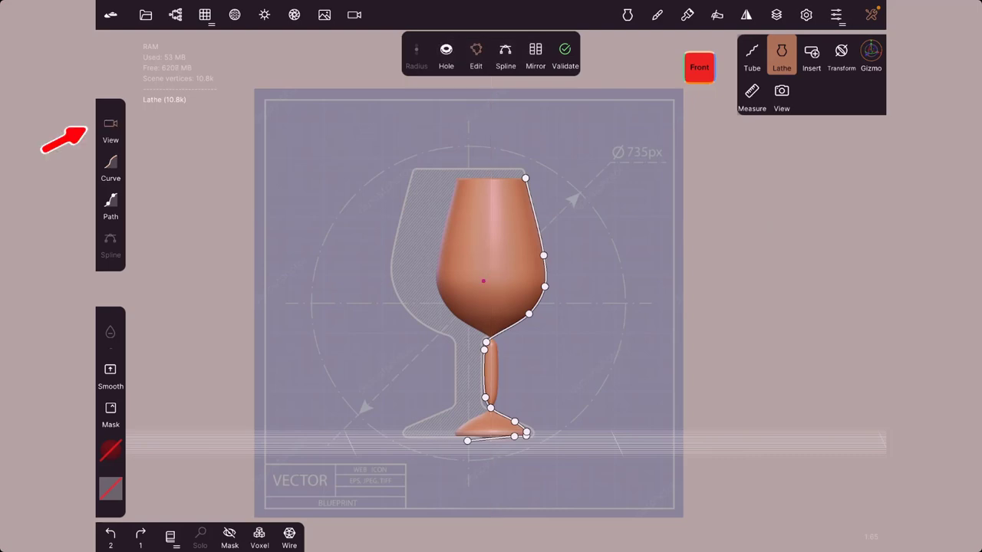
drag(767, 230, 790, 330)
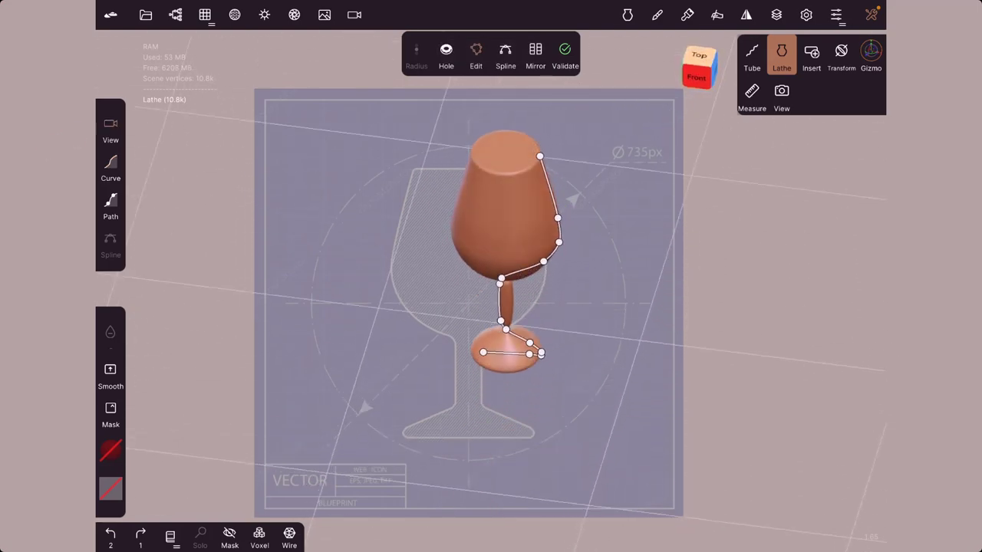
drag(767, 230, 736, 168)
scroll(490, 299, up, 2)
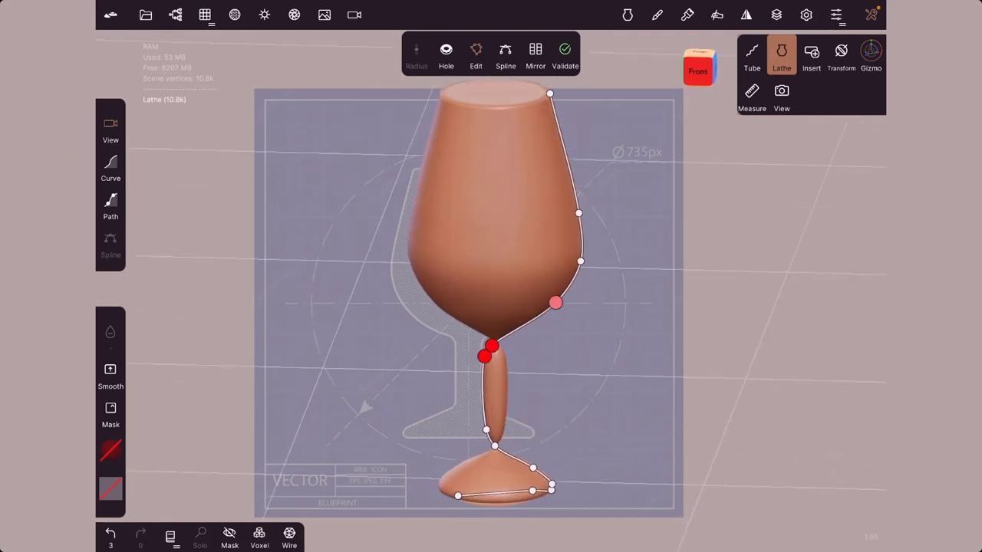
- Straighten the stem by moving its junction points, then hollow the top with Hole
mouse_move(487, 345)
mouse_down()
mouse_move(504, 348)
mouse_move(503, 367)
mouse_up()
mouse_move(486, 429)
mouse_down()
mouse_move(503, 429)
mouse_move(503, 448)
mouse_up()
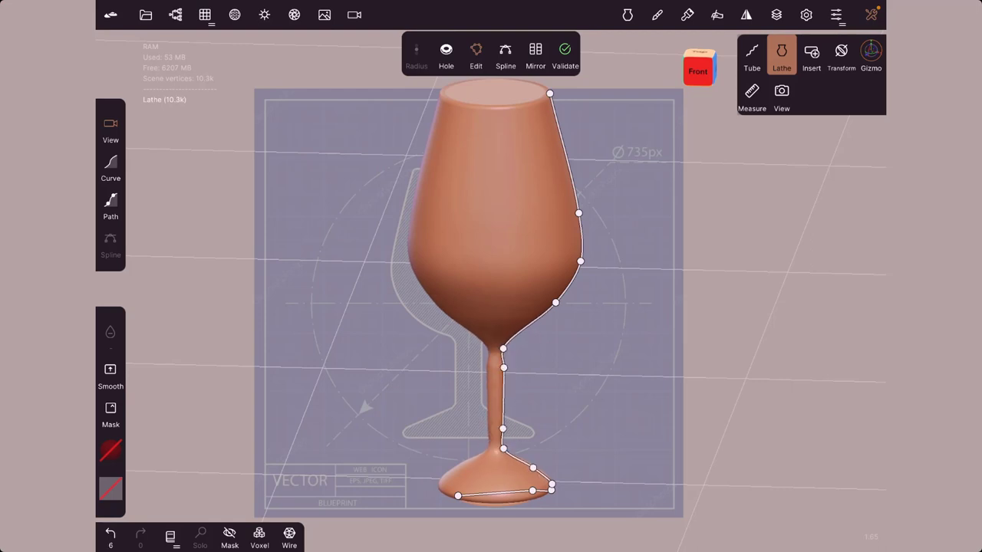
drag(767, 322, 774, 322)
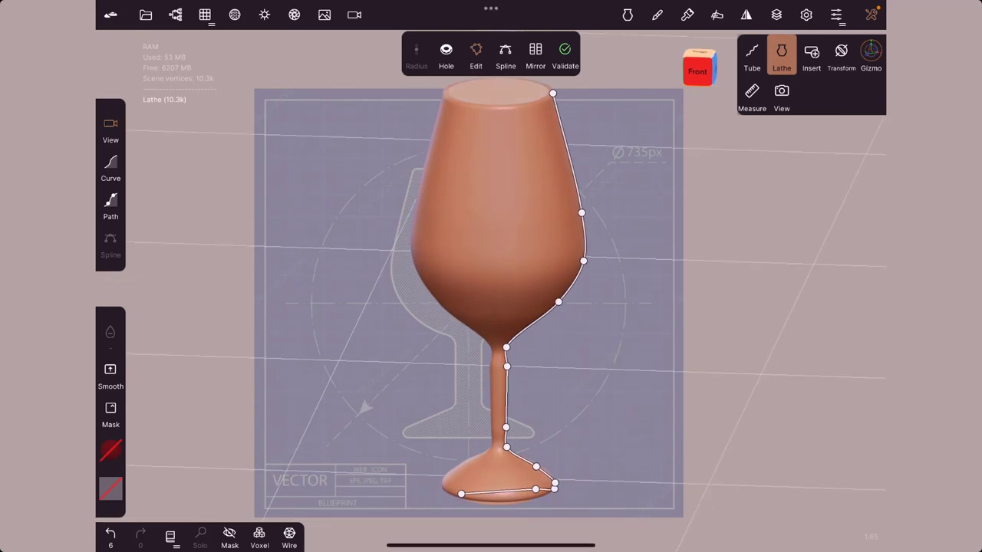
click(446, 52)
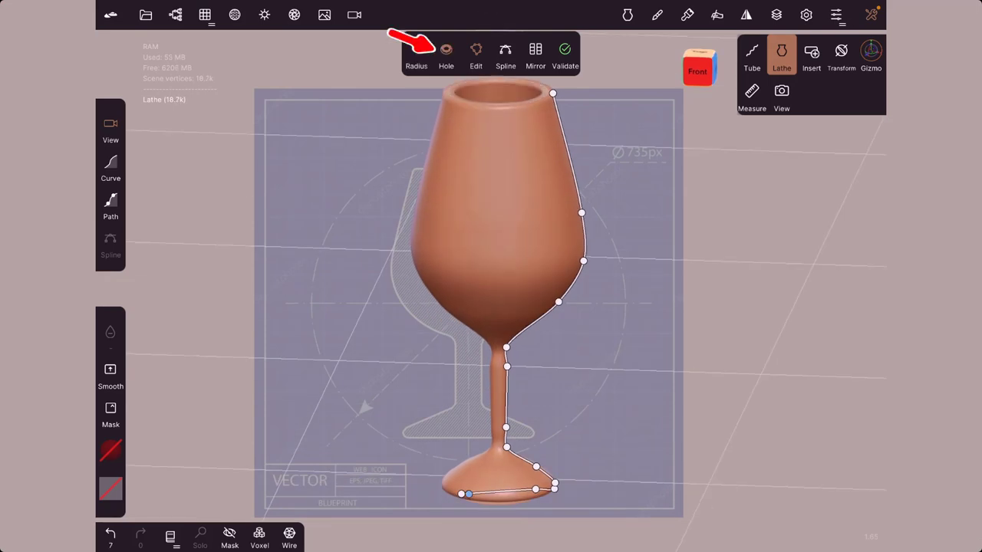
- Adjust the hollow opening's width so it widens out to the rim
mouse_move(767, 231)
mouse_down()
mouse_move(767, 399)
mouse_move(767, 246)
mouse_up()
drag(766, 307, 767, 337)
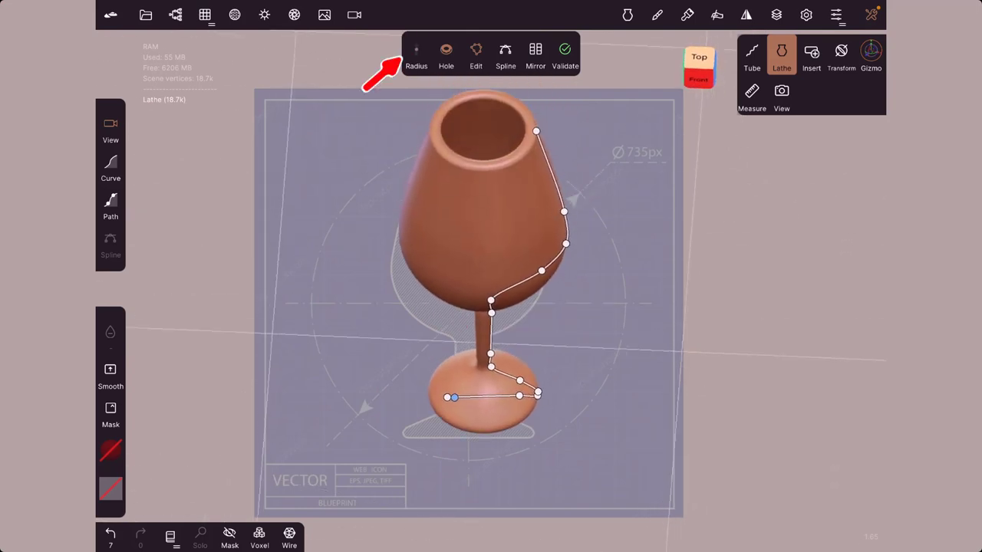
mouse_move(454, 397)
mouse_down()
mouse_move(468, 398)
mouse_move(474, 185)
mouse_move(489, 304)
mouse_up()
key(ctrl+z)
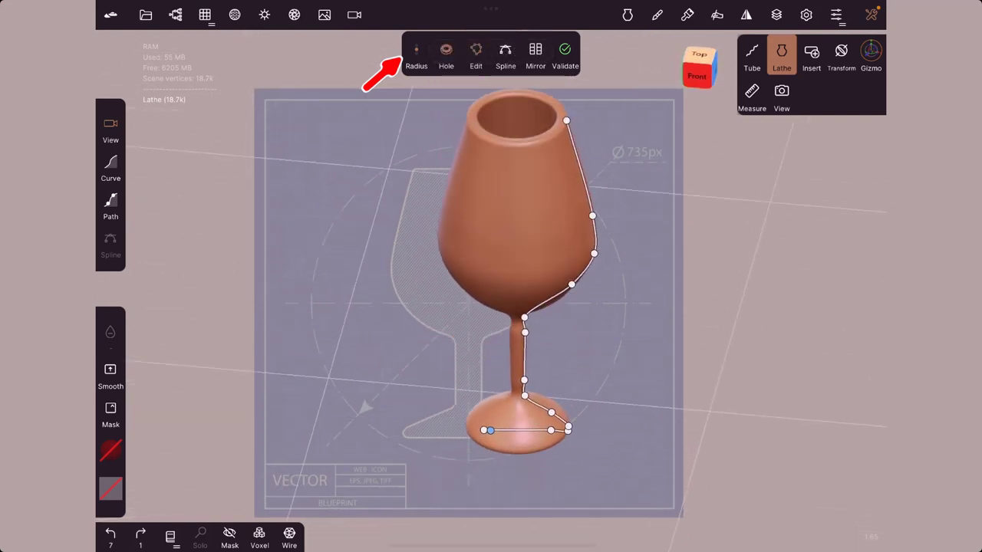
key(ctrl+shift+z)
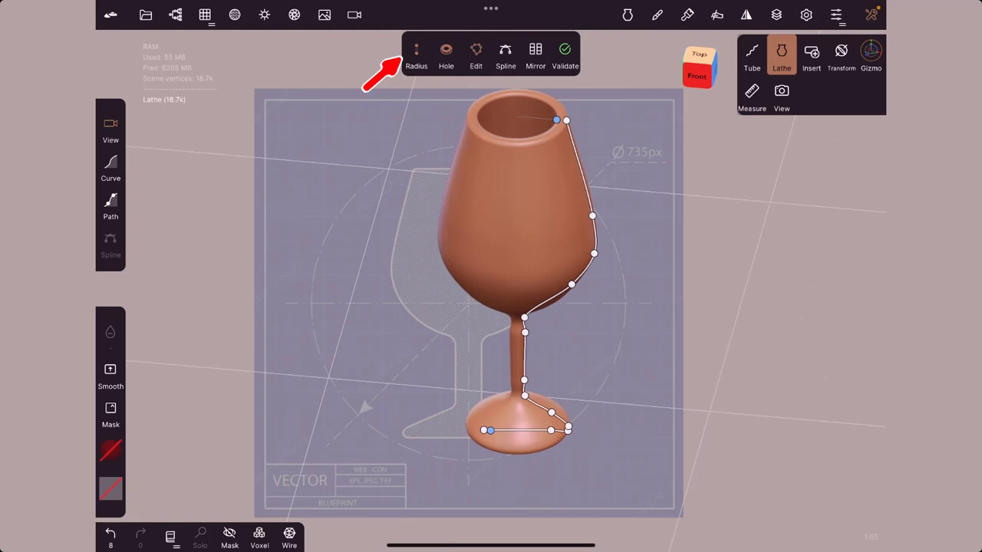
mouse_move(556, 120)
mouse_down()
mouse_move(542, 118)
mouse_move(564, 123)
mouse_up()
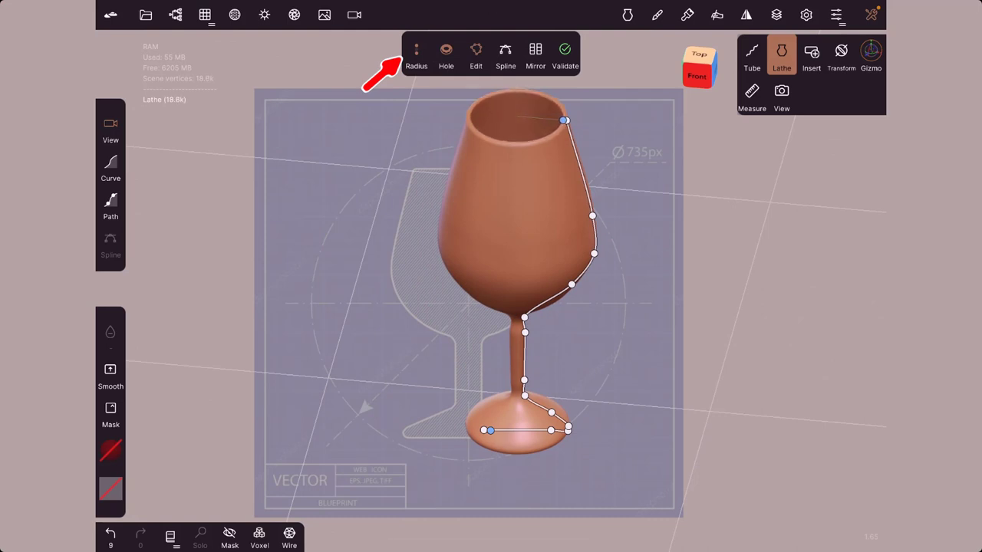
mouse_move(489, 283)
mouse_down()
mouse_move(489, 304)
mouse_move(489, 223)
mouse_up()
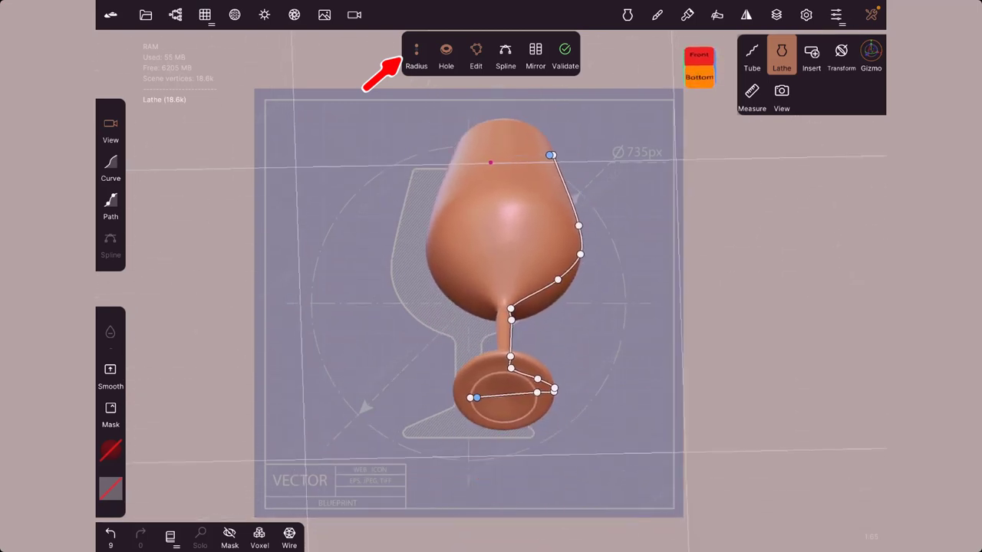
- Reshape the glass foot by moving its base point along the underside
drag(476, 398, 501, 396)
mouse_move(490, 230)
mouse_down()
mouse_move(491, 315)
mouse_move(479, 284)
mouse_up()
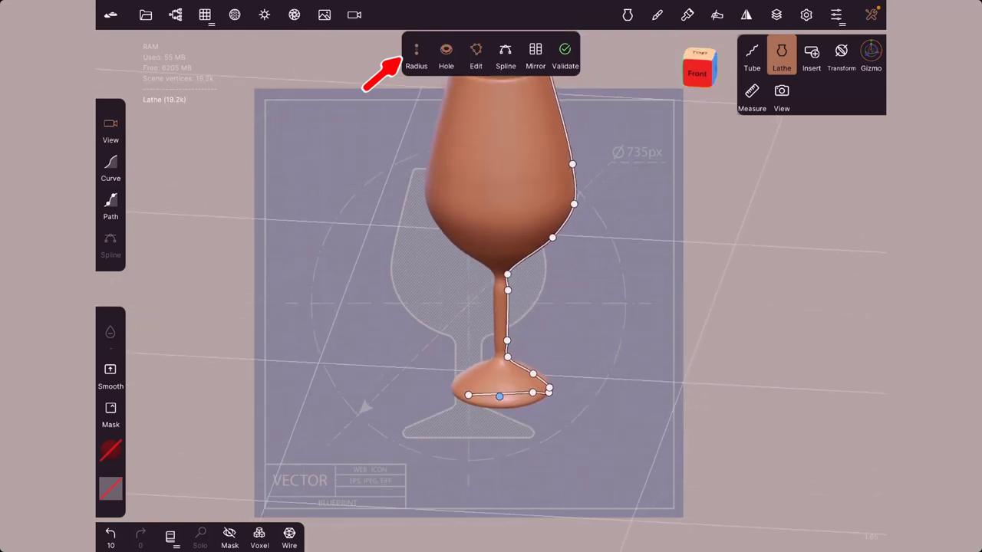
mouse_move(691, 307)
mouse_down()
mouse_move(691, 337)
mouse_move(690, 322)
mouse_up()
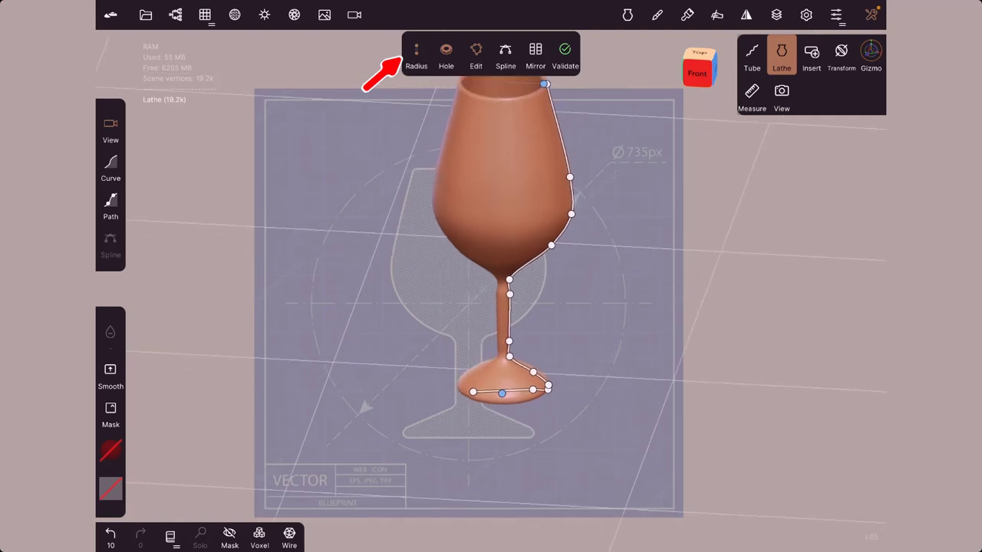
- Raise a stem point and add an extra control point near the rim
mouse_move(510, 340)
mouse_down()
mouse_move(510, 294)
mouse_move(506, 322)
mouse_up()
scroll(499, 306, up, 3)
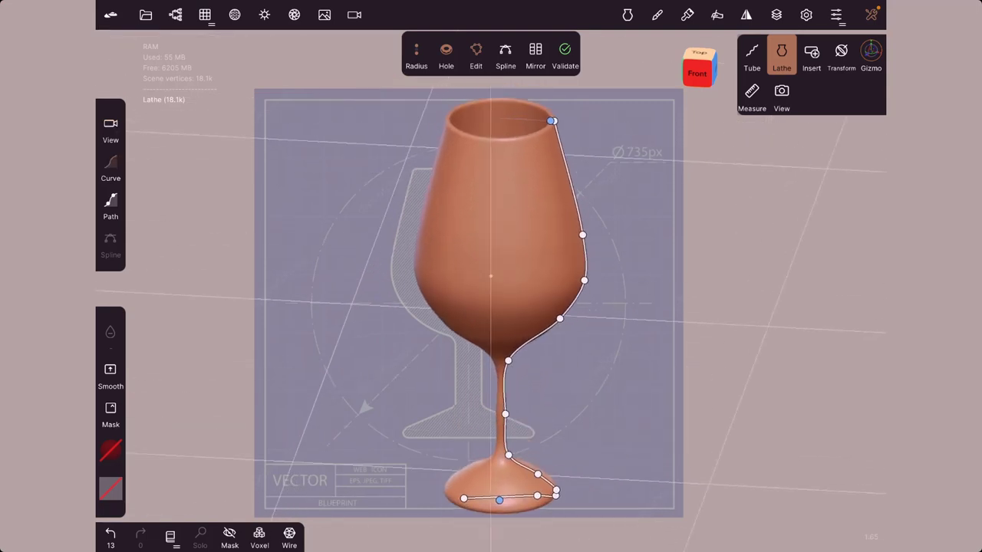
click(568, 179)
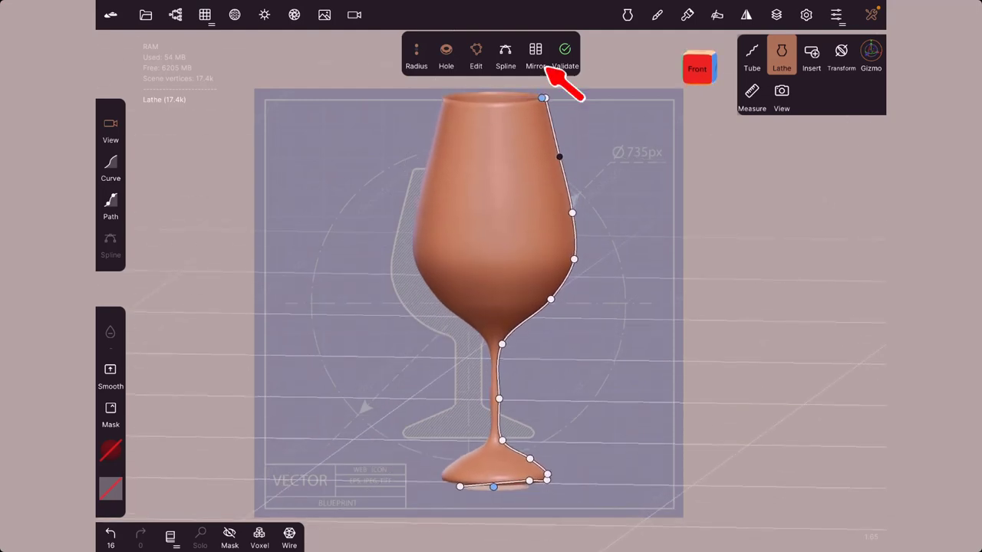
- Preview the glass with Mirror, return to Edit, and validate it as a Lathe mesh
click(547, 65)
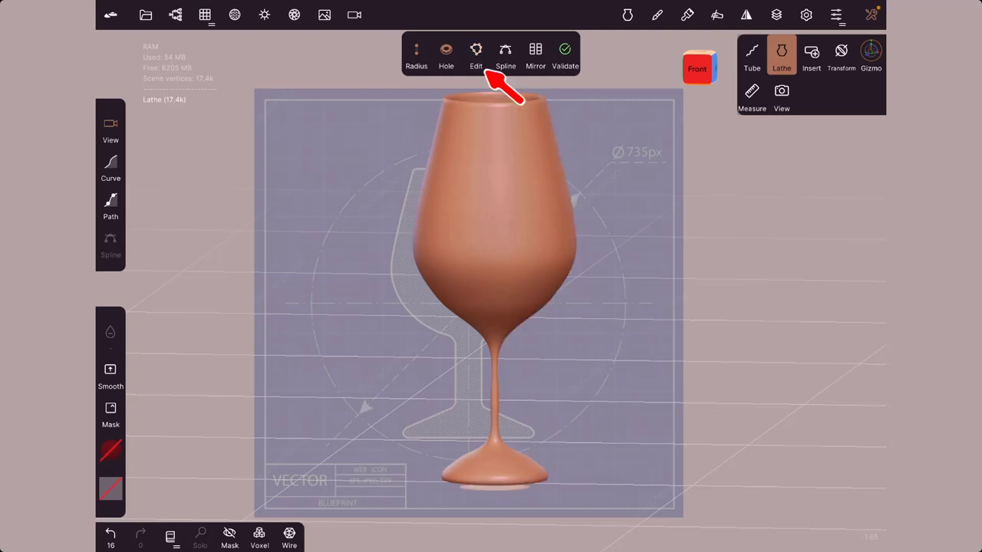
click(480, 63)
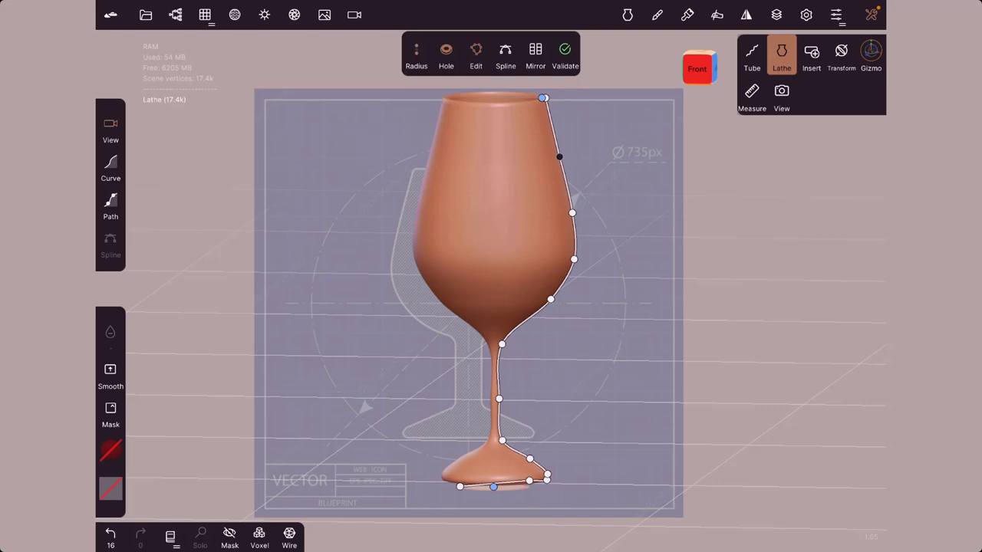
click(564, 54)
- Delete the Lathe glass mesh from the scene and switch the curve mode to Path
click(175, 14)
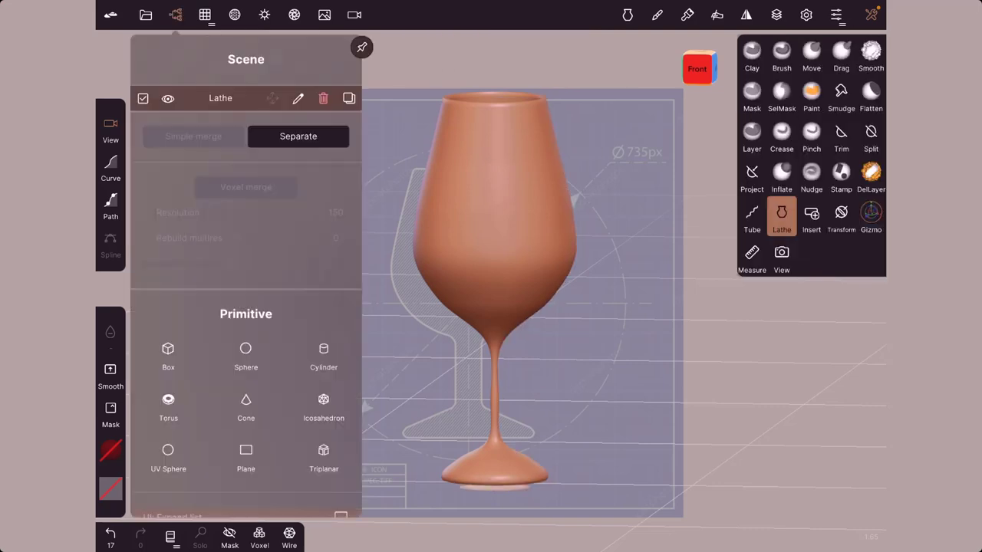
click(323, 99)
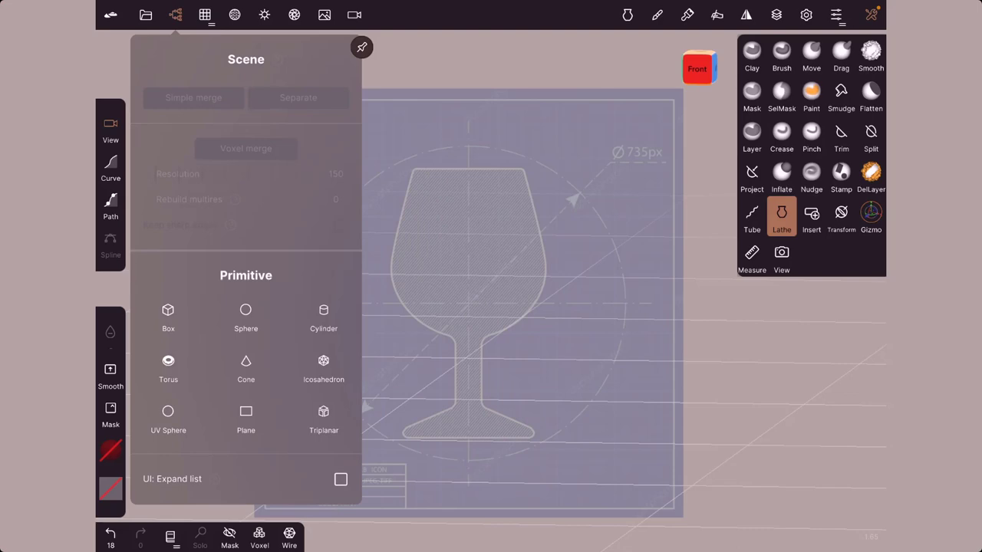
click(110, 201)
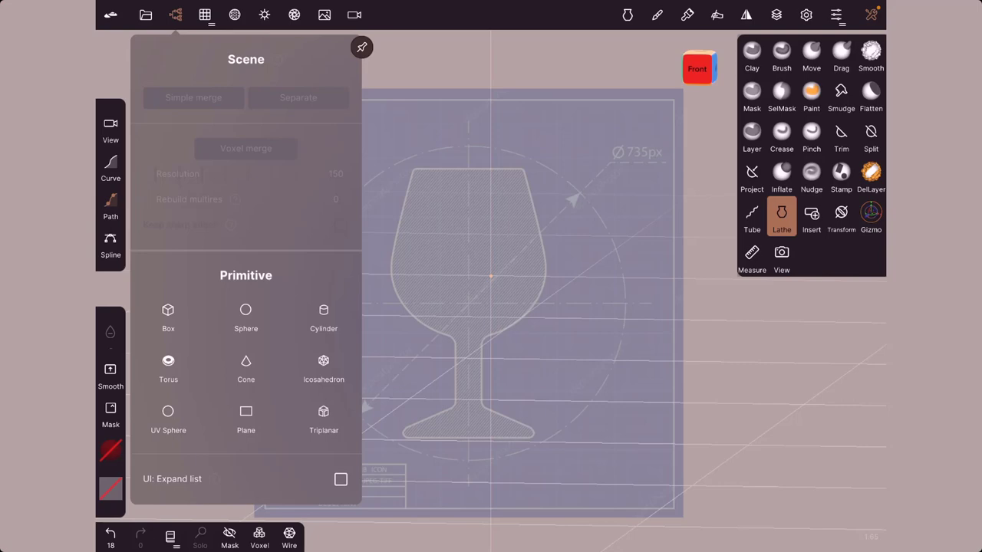
- Place the base and foot profile points, enable Spline, and pull the foot edge outward
click(467, 439)
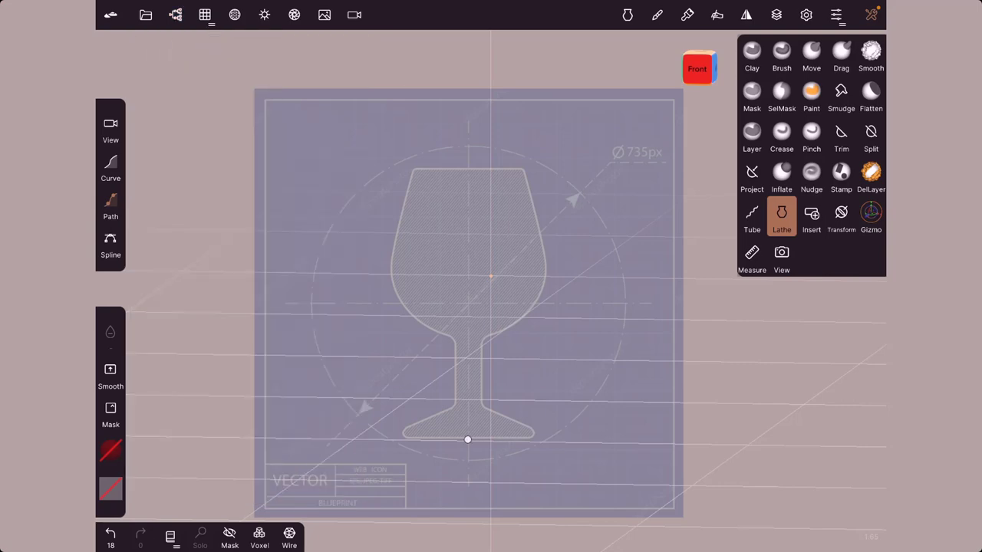
click(522, 438)
click(498, 416)
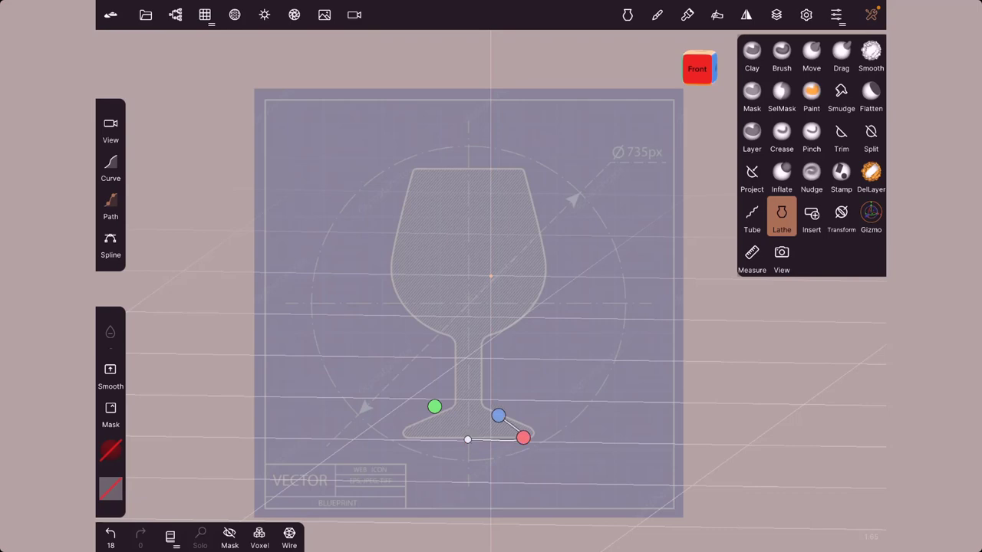
drag(522, 438, 527, 436)
click(110, 239)
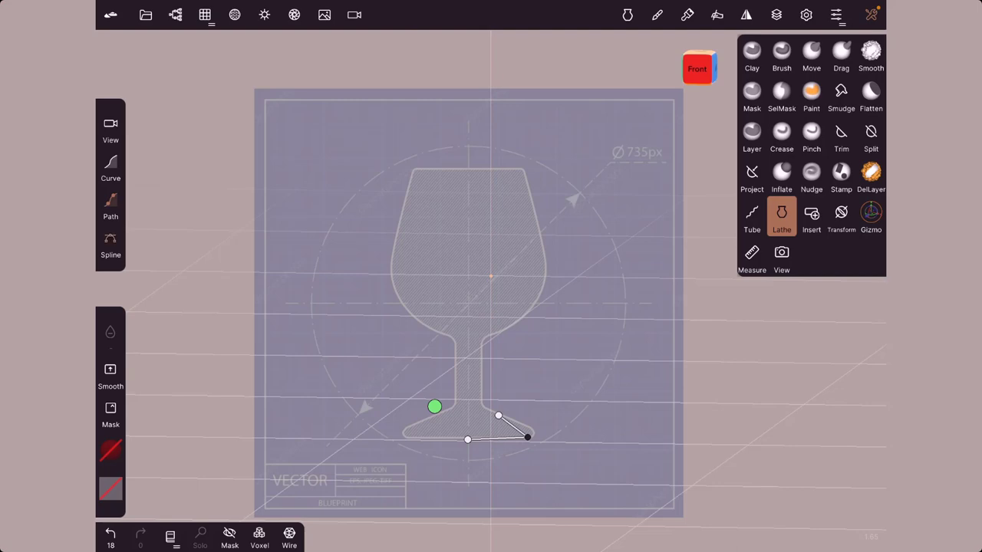
double_click(527, 437)
drag(527, 436, 555, 442)
- Add and adjust stem points up to where the stem meets the bowl
click(482, 398)
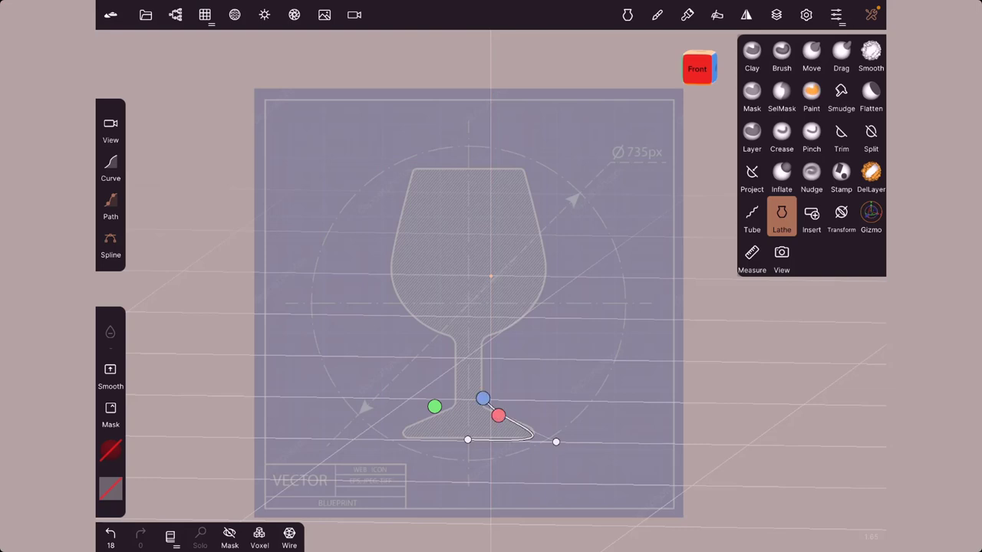
click(481, 356)
click(508, 328)
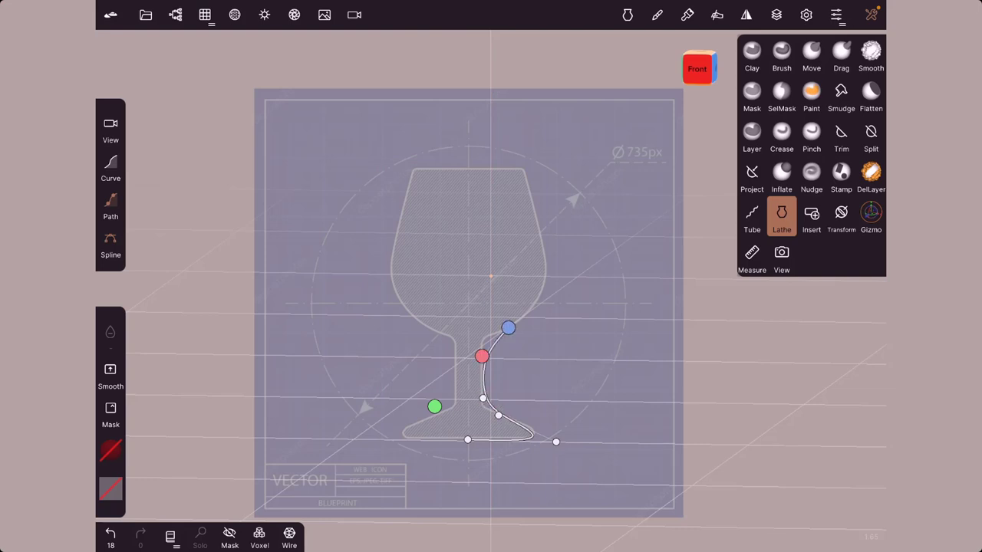
click(483, 398)
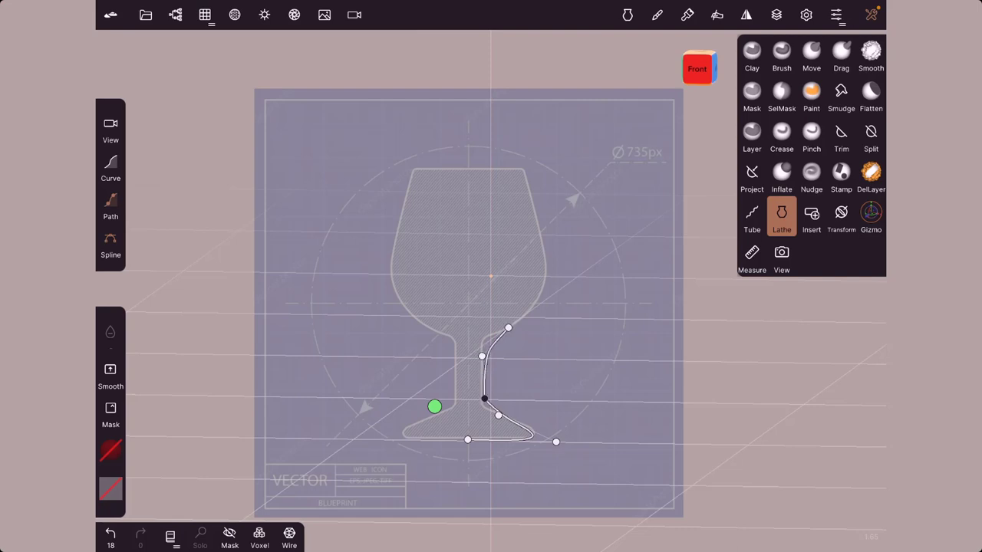
drag(481, 356, 478, 341)
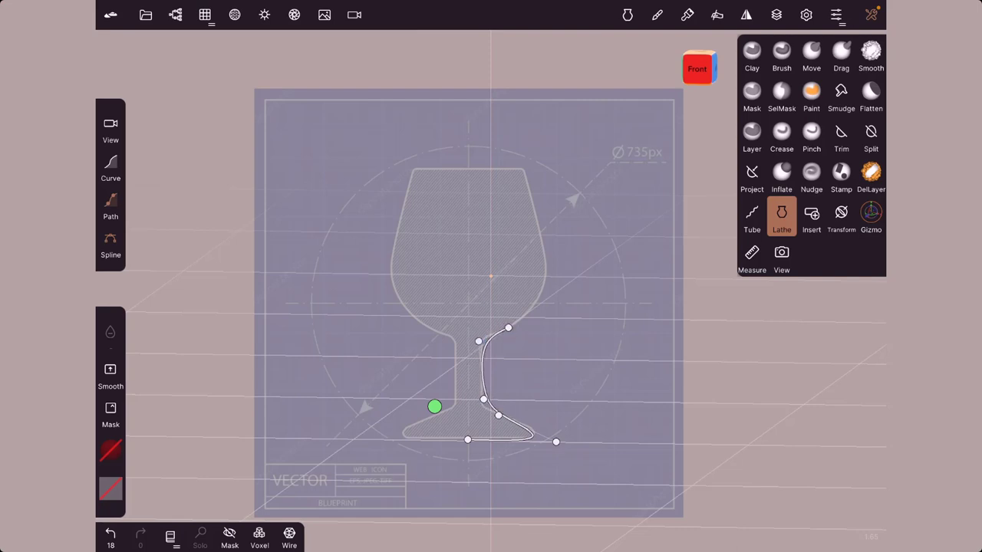
click(540, 292)
drag(540, 292, 539, 300)
click(508, 327)
click(539, 299)
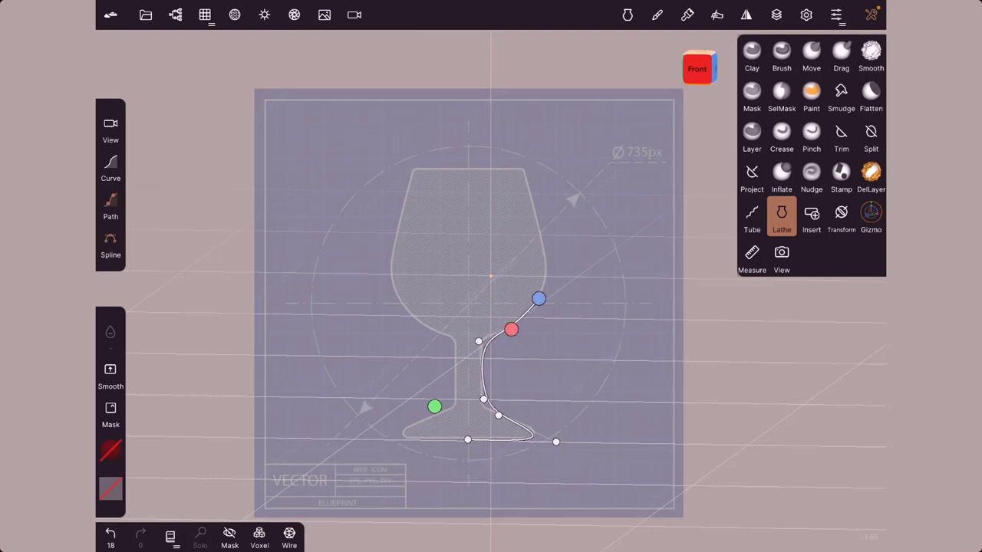
drag(539, 298, 541, 293)
- Extend the profile along the bowl to the rim, fitting the blueprint, and confirm it
click(522, 173)
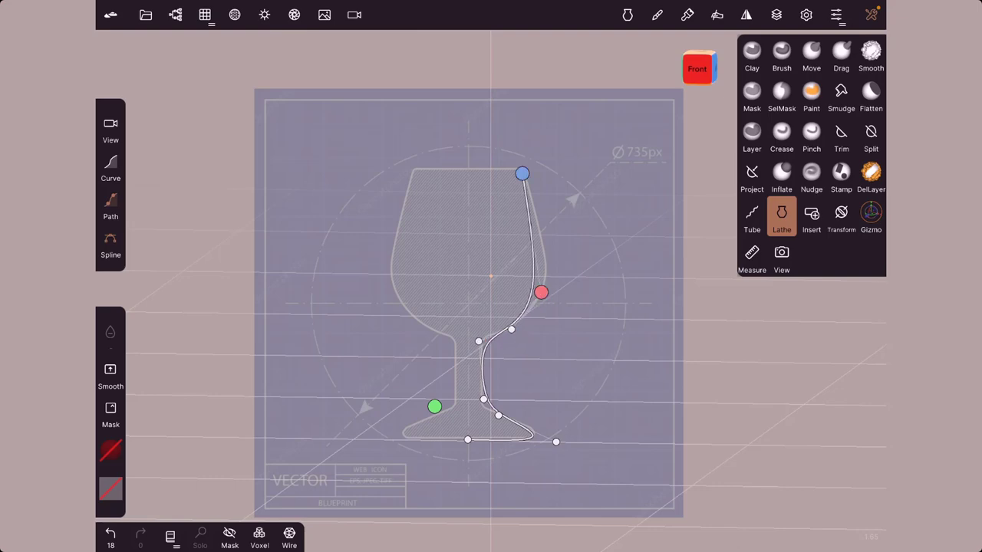
mouse_move(540, 293)
mouse_down()
mouse_move(563, 294)
mouse_move(560, 287)
mouse_move(593, 302)
mouse_move(558, 293)
mouse_up()
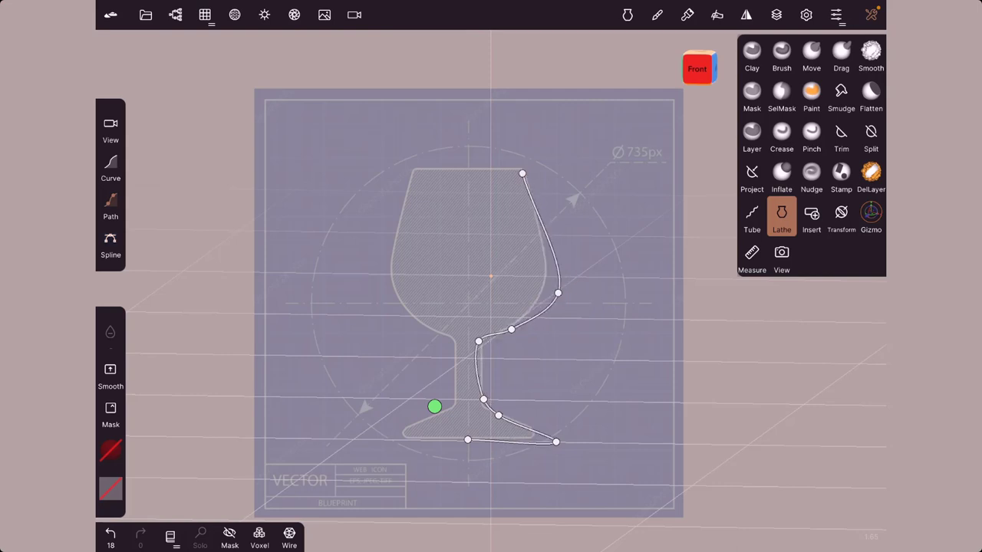
mouse_move(558, 293)
mouse_down()
mouse_move(542, 291)
mouse_move(559, 283)
mouse_up()
click(110, 244)
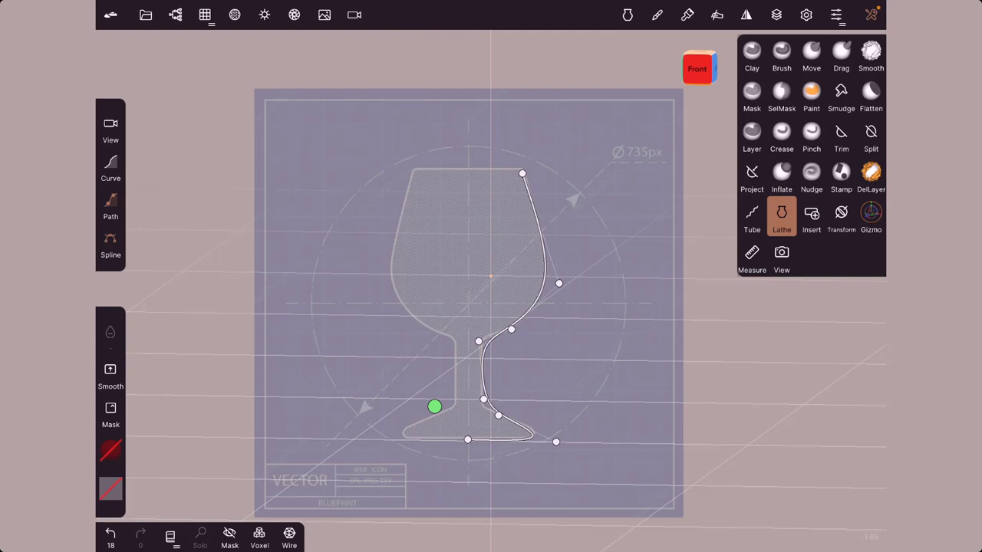
click(489, 169)
mouse_move(522, 174)
mouse_down()
mouse_move(534, 162)
mouse_move(520, 169)
mouse_up()
click(434, 407)
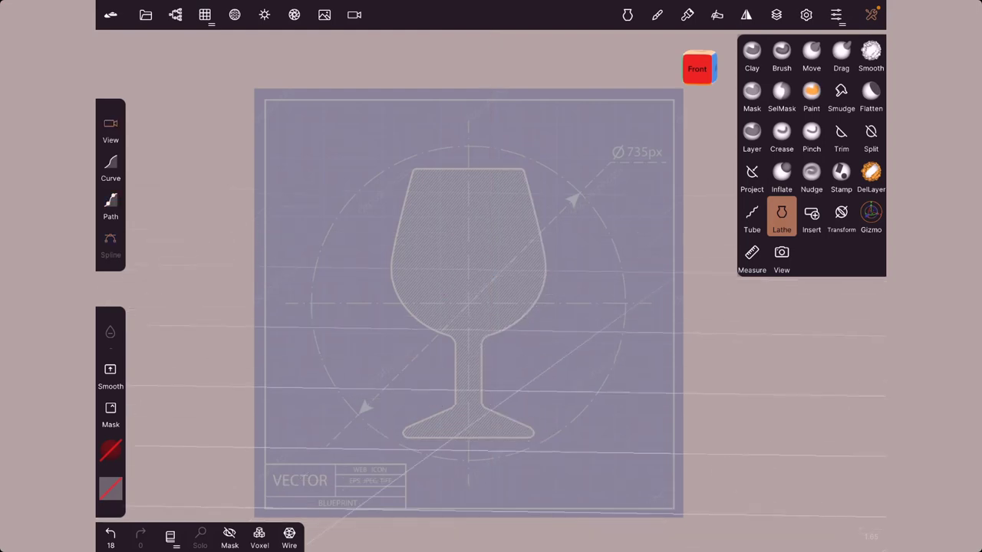
- Start a new smooth lathe profile curve and extend it upward
click(110, 201)
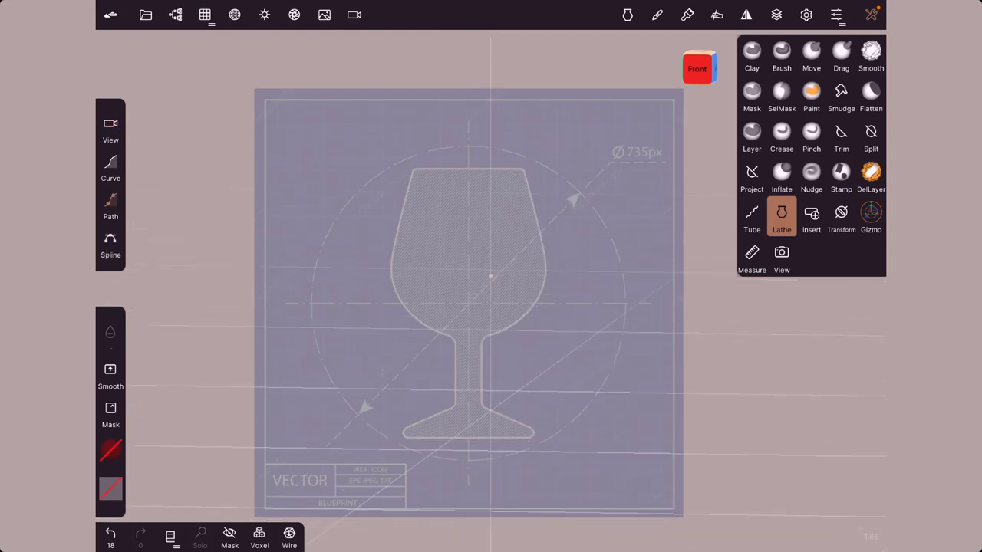
click(110, 244)
drag(683, 306, 674, 350)
click(111, 533)
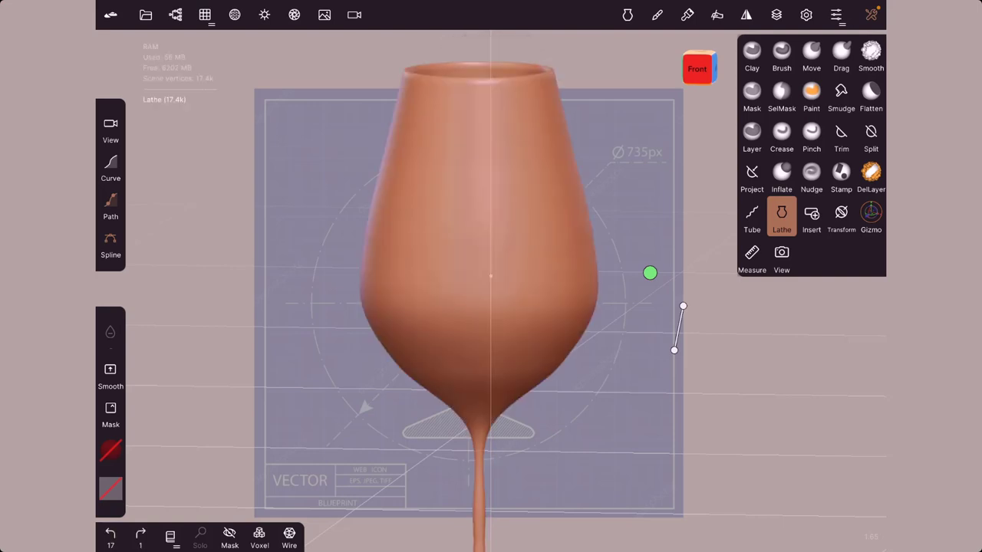
click(699, 261)
- Undo the recent lathe curve edits
click(111, 533)
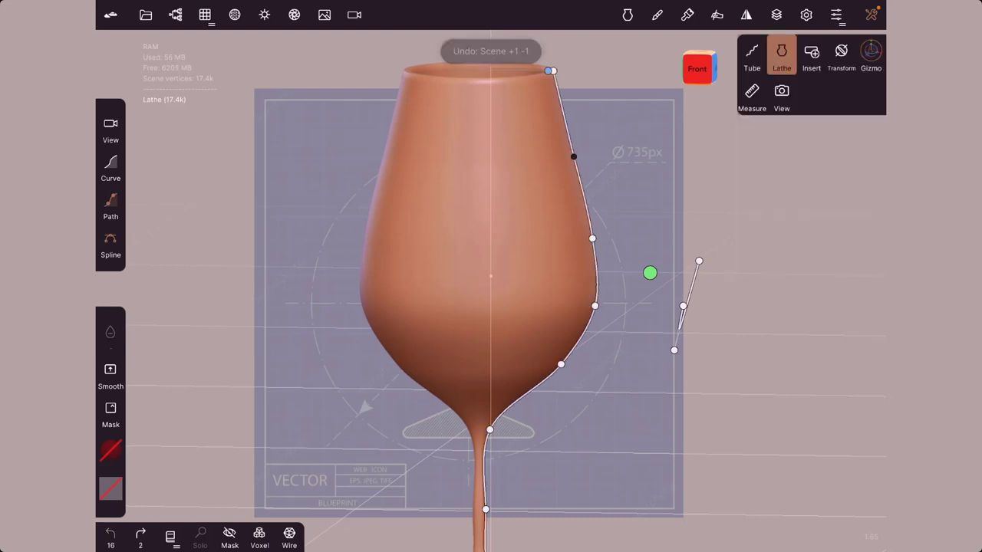
click(111, 533)
click(110, 533)
click(110, 533)
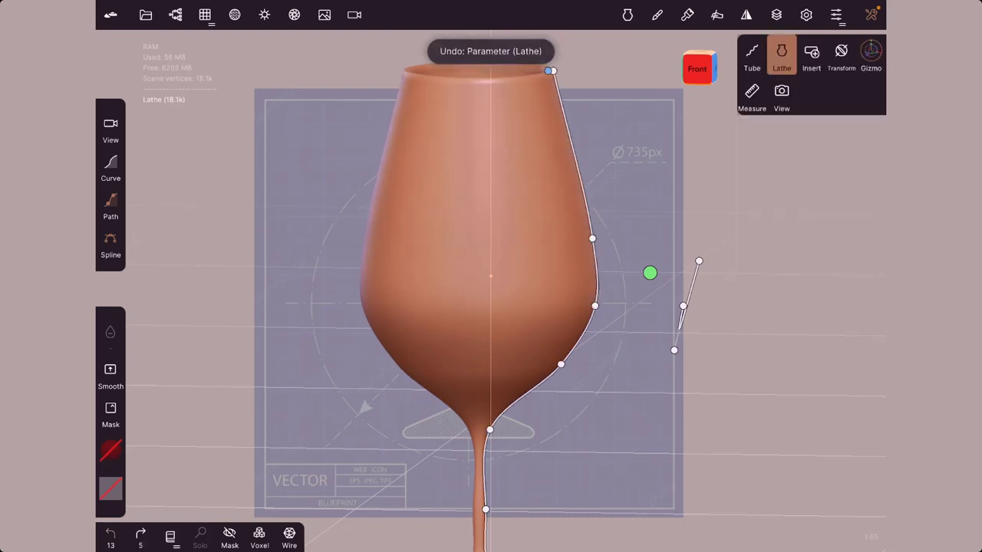
click(111, 533)
click(110, 533)
click(111, 533)
click(110, 533)
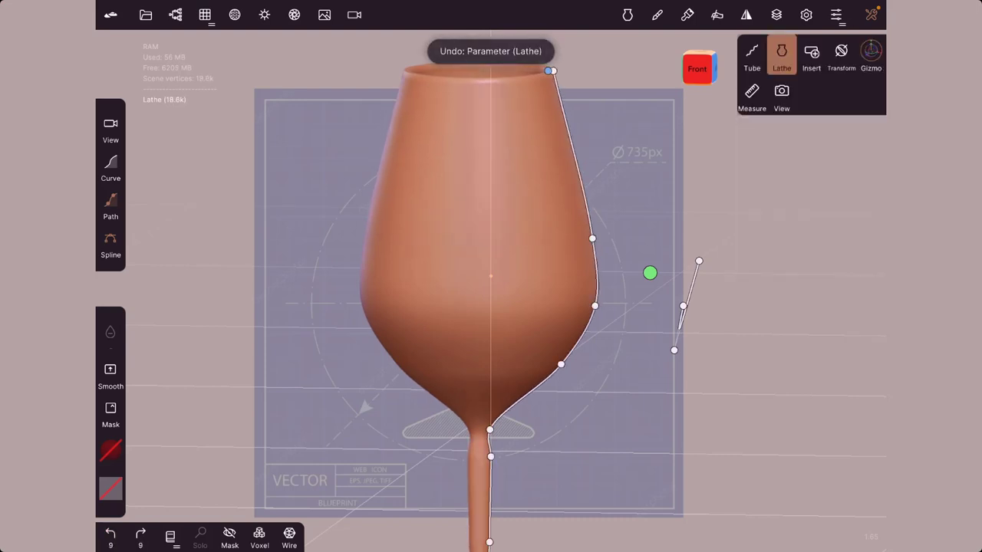
- Delete the Lathe wine-glass layer from the Scene list
click(146, 15)
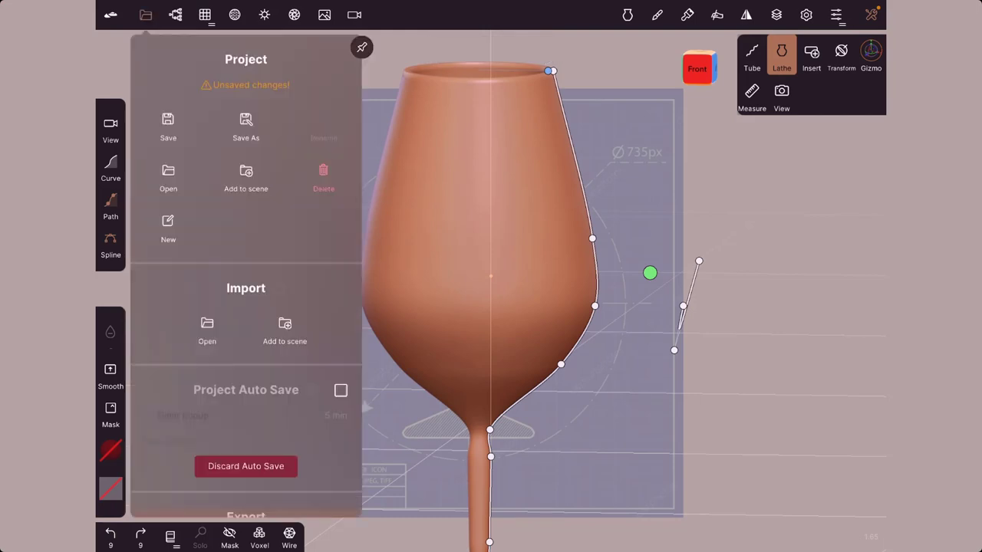
click(175, 14)
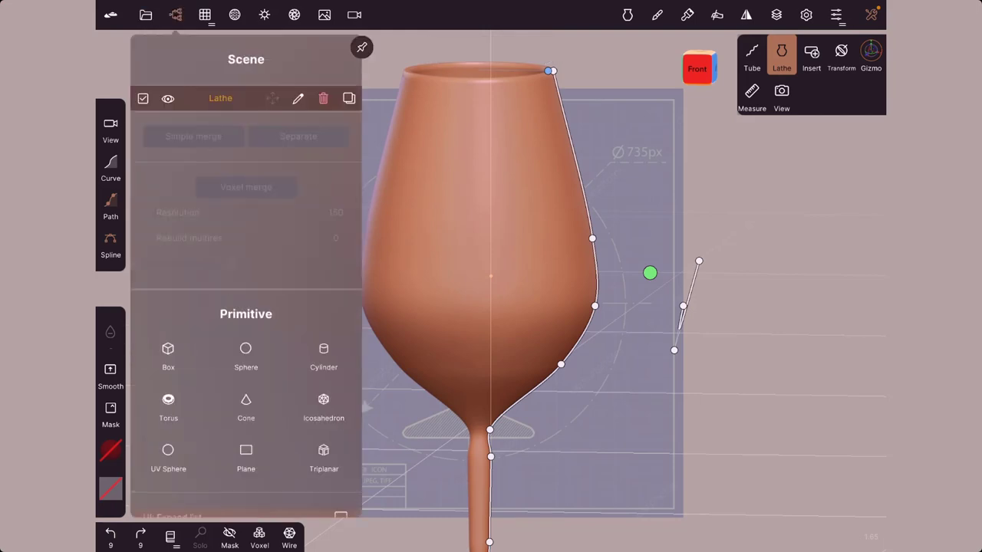
click(323, 98)
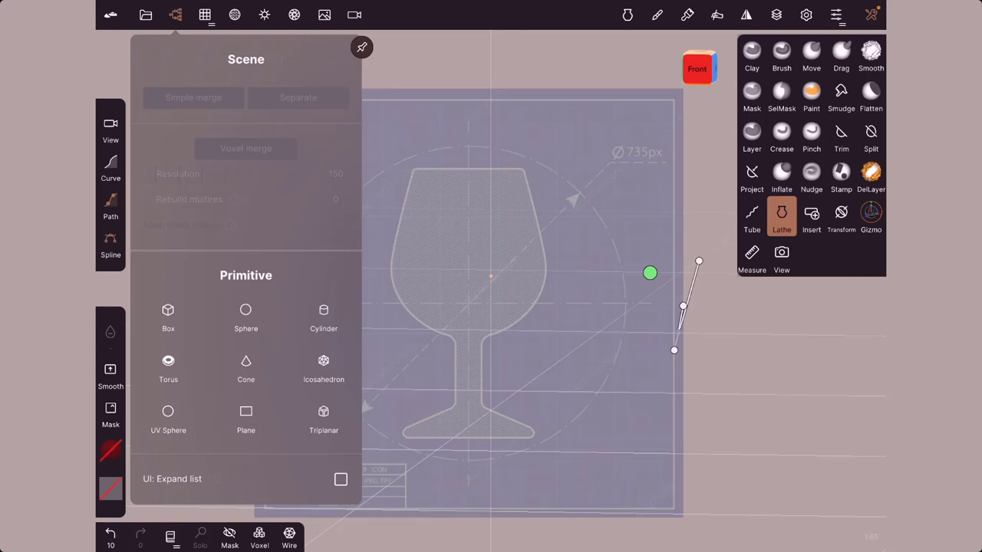
- Turn off Path to discard the leftover curve and close the Scene panel
click(110, 206)
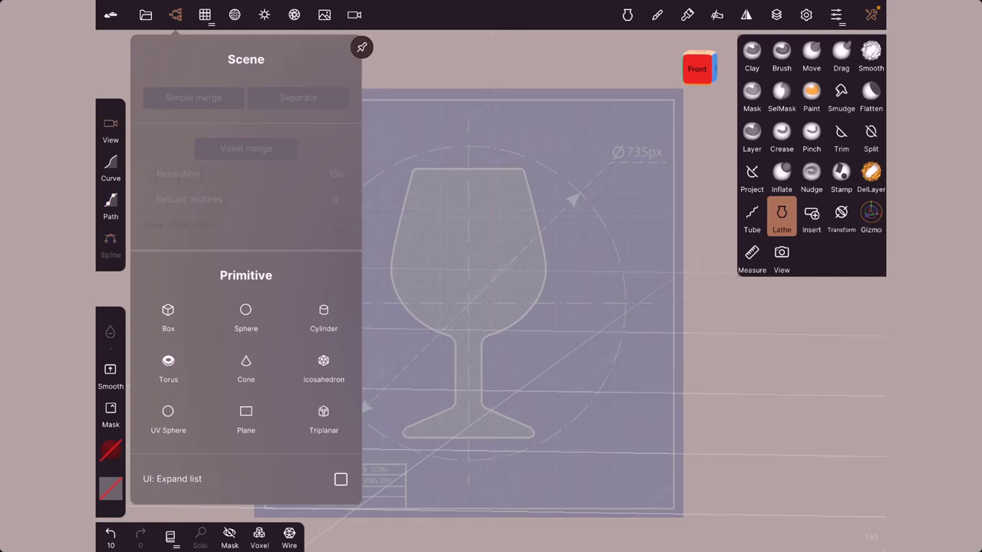
click(438, 309)
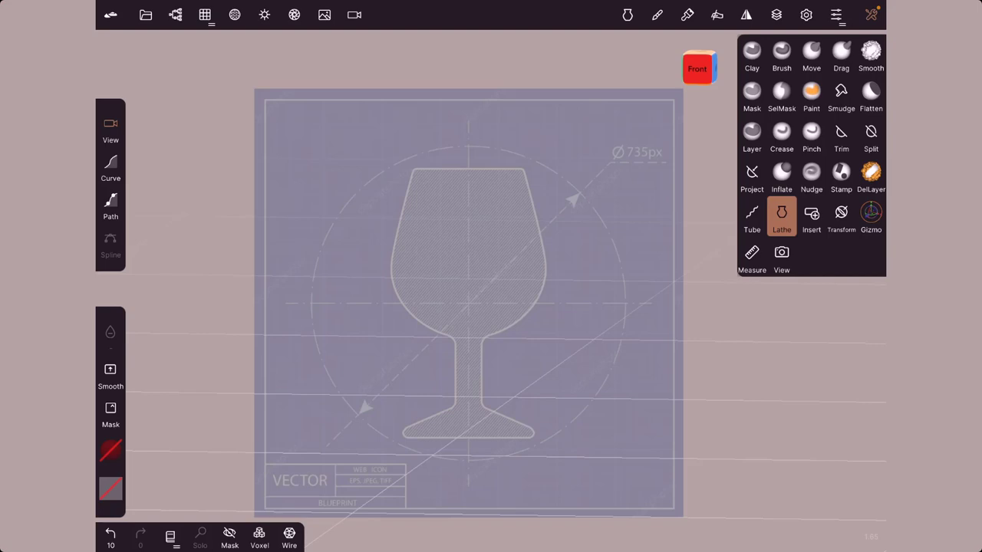
- Start a new scene, discarding unsaved changes
click(146, 14)
click(168, 226)
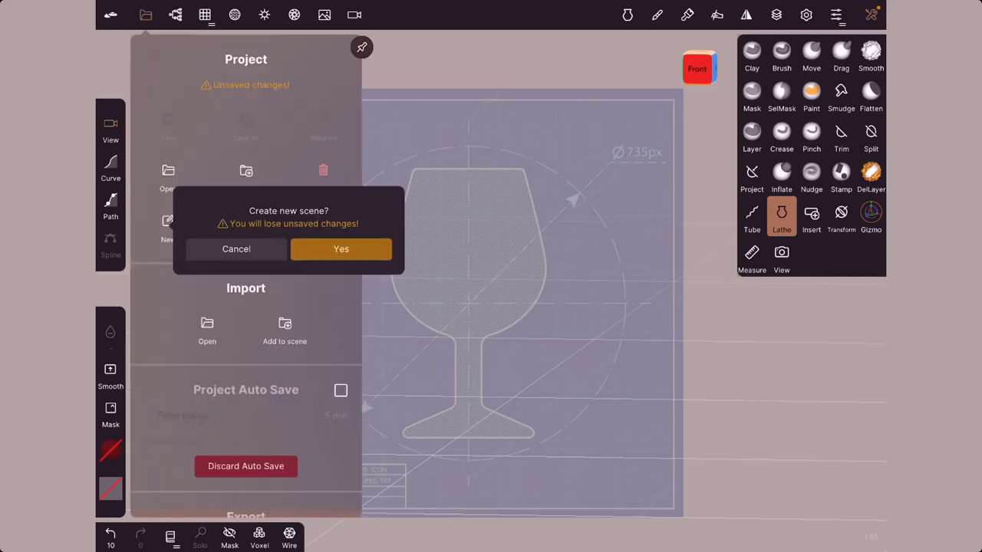
click(341, 250)
- Enable the reference image and choose the Glass_Reference photo
click(324, 14)
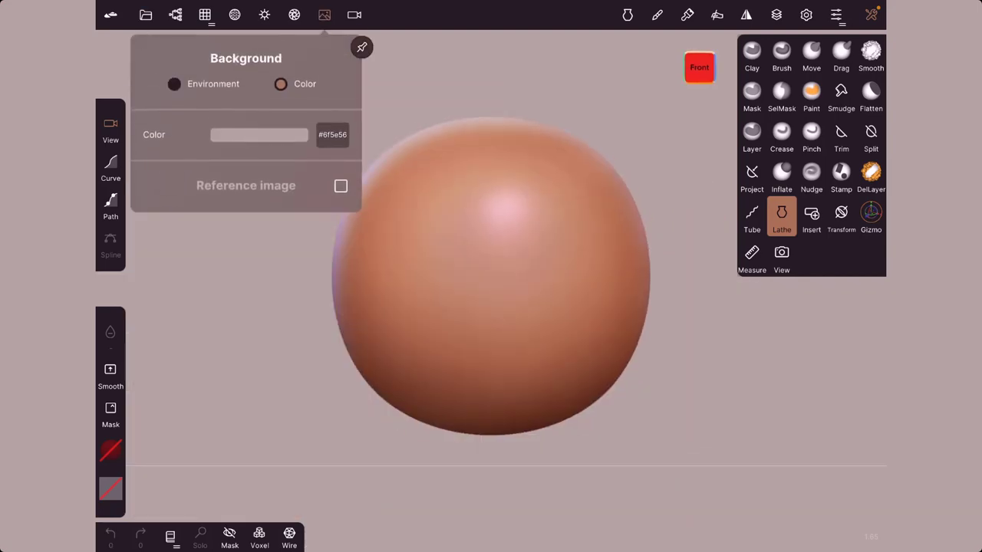
click(340, 186)
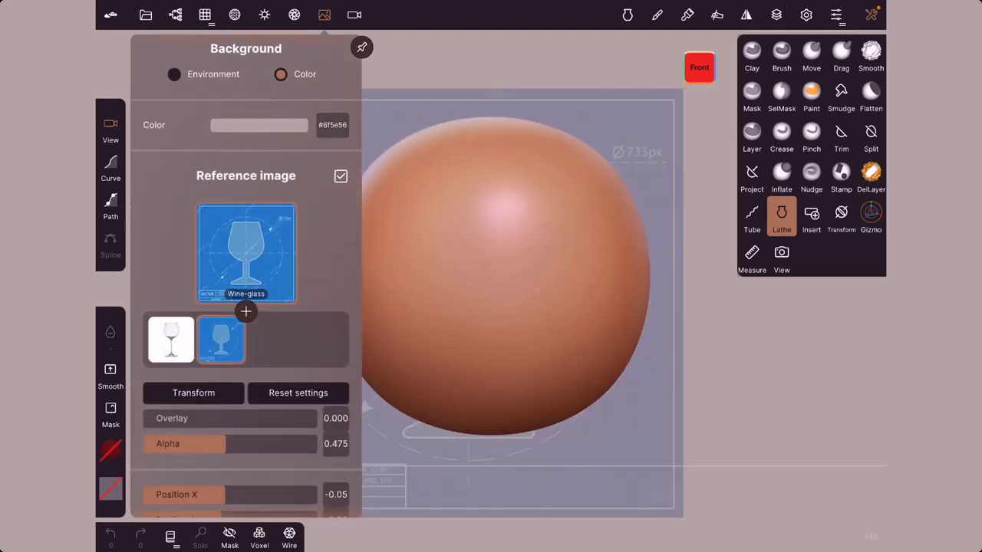
click(169, 335)
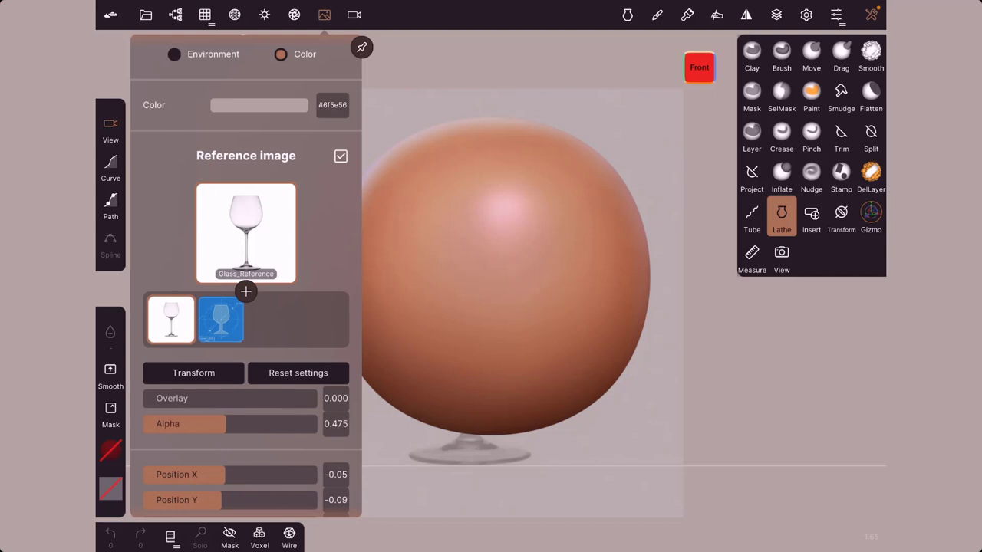
- Delete the default Sphere from the Scene list
click(145, 15)
click(175, 15)
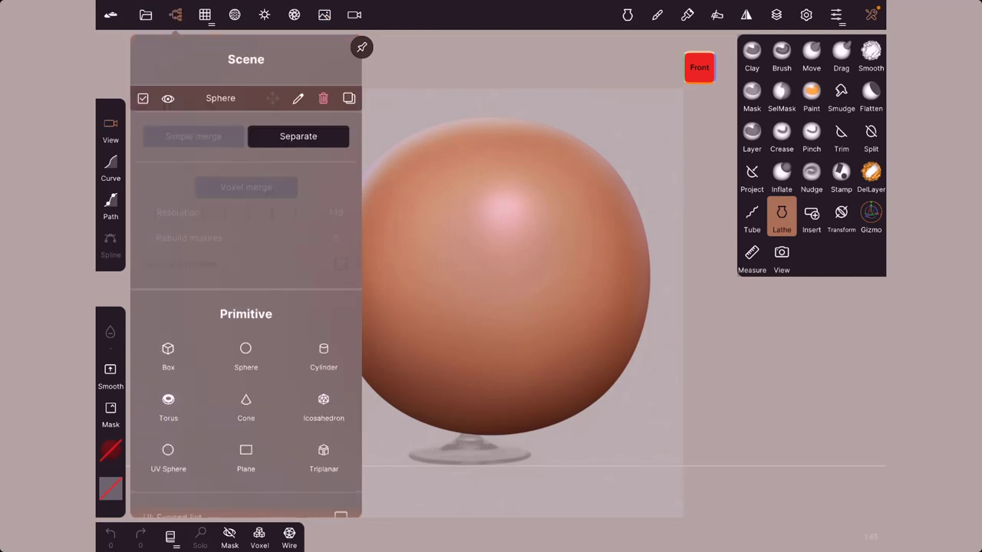
click(323, 98)
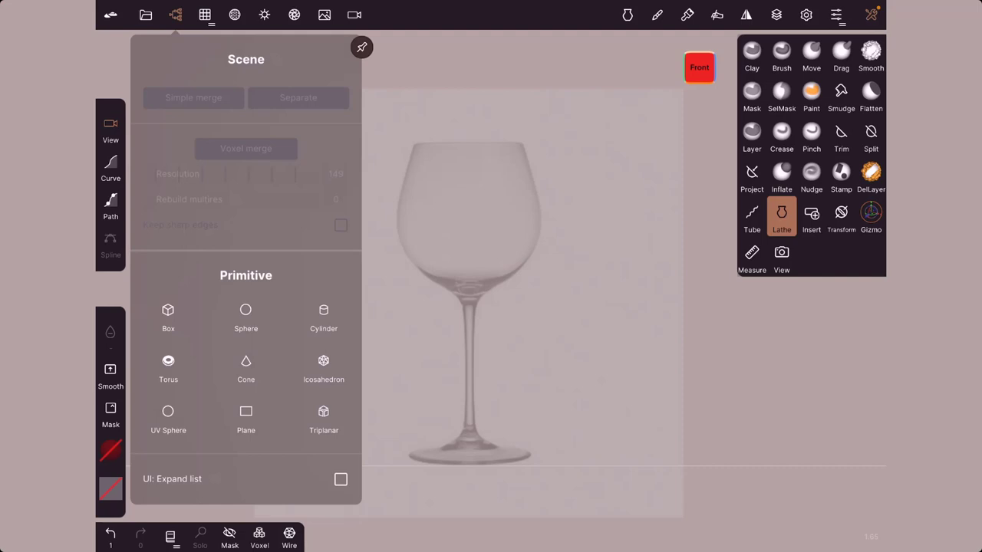
- Draw a straight-segment lathe profile over the glass photo, then undo it
click(110, 165)
click(175, 15)
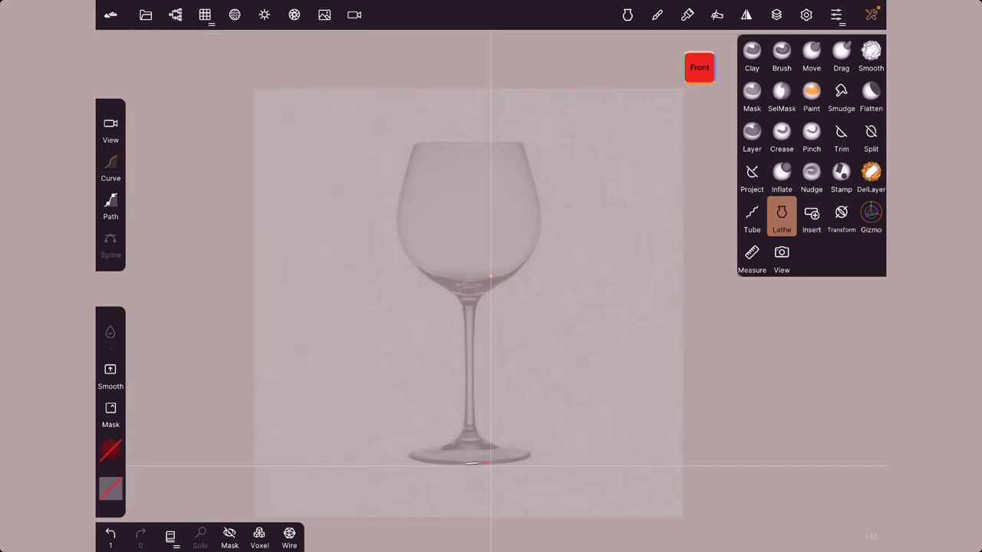
mouse_move(486, 463)
mouse_down()
mouse_move(528, 458)
mouse_move(475, 427)
mouse_move(475, 314)
mouse_move(537, 240)
mouse_move(539, 201)
mouse_move(524, 150)
mouse_move(481, 143)
mouse_up()
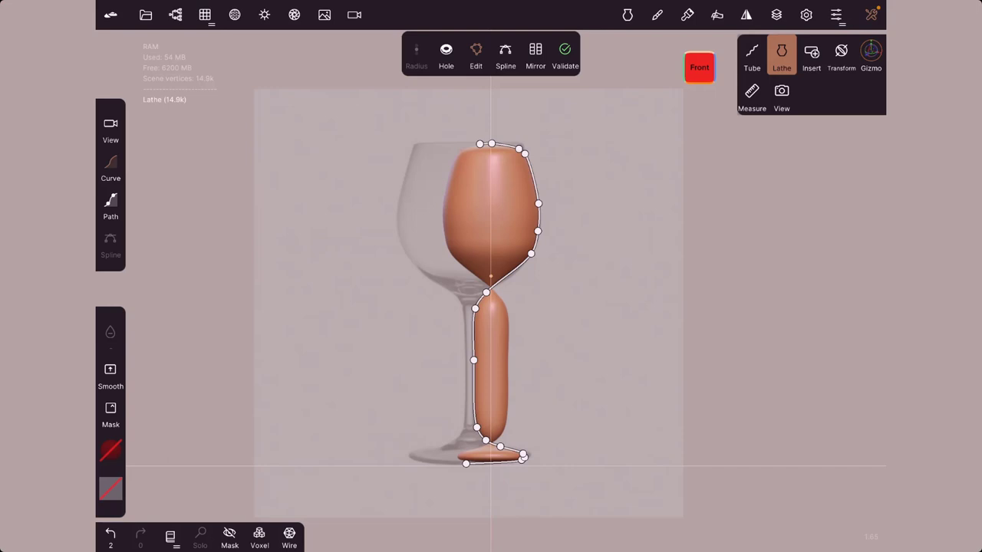
key(ctrl+z)
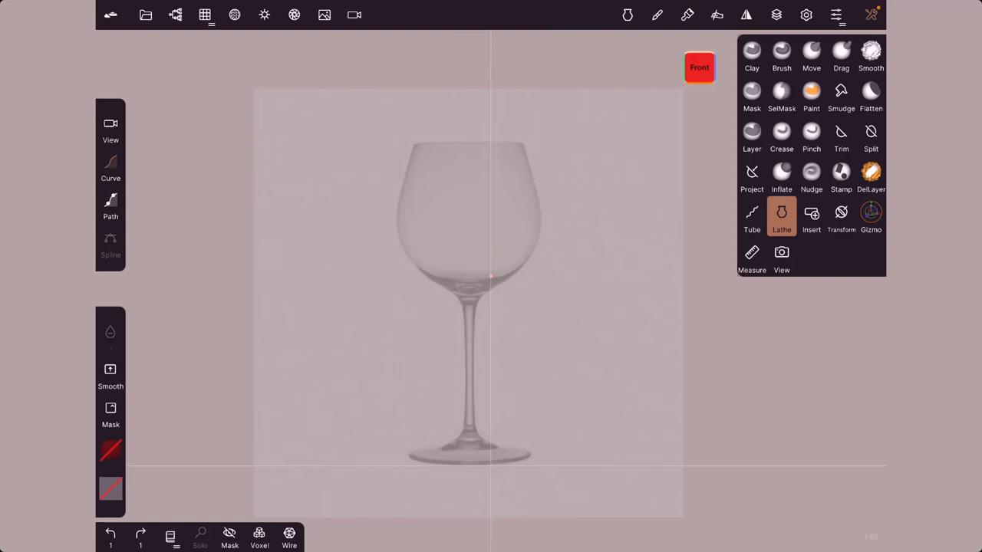
- Recentre the reference photo at Position X -0.00 so its stem sits on the lathe axis
click(323, 15)
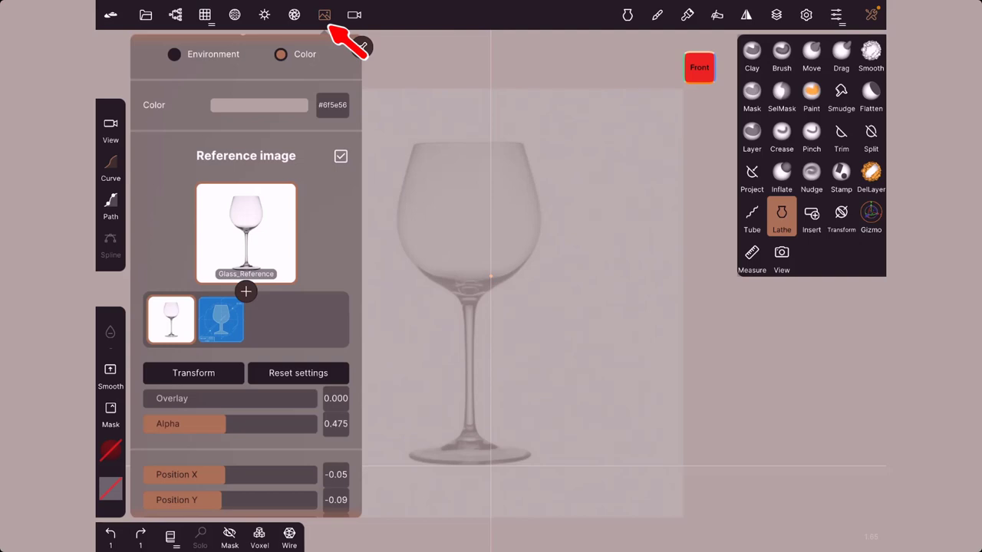
scroll(245, 307, down, 2)
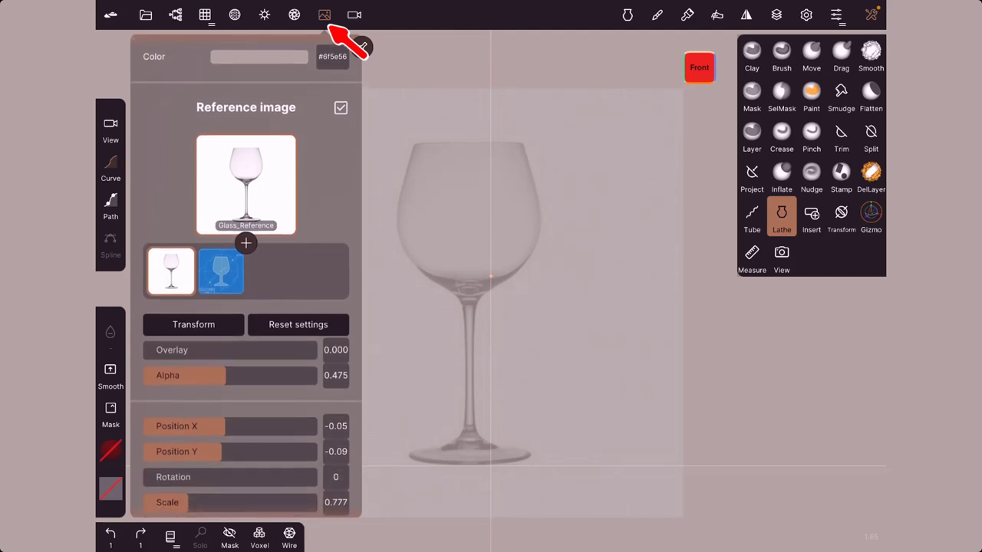
drag(225, 429, 229, 430)
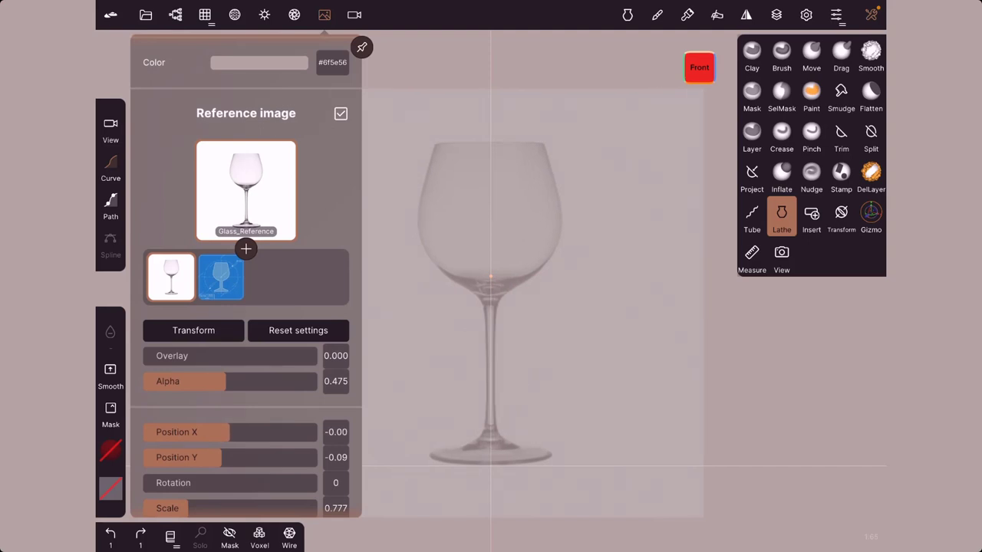
click(325, 15)
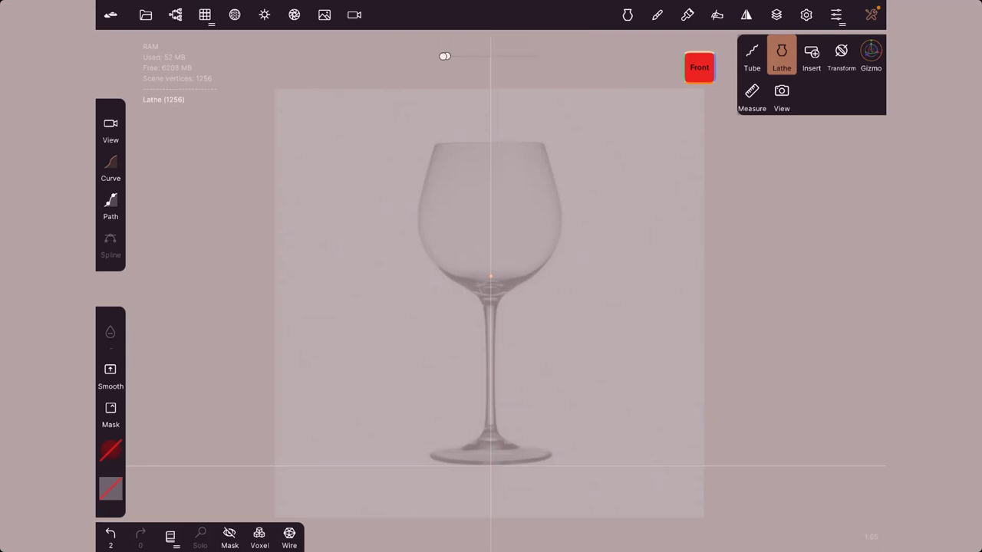
- Trace the glass profile from base to rim over the photo and orbit to view the result
mouse_move(506, 463)
mouse_down()
mouse_move(547, 459)
mouse_move(498, 426)
mouse_move(496, 323)
mouse_move(506, 293)
mouse_move(553, 244)
mouse_move(558, 222)
mouse_move(546, 152)
mouse_move(502, 144)
mouse_up()
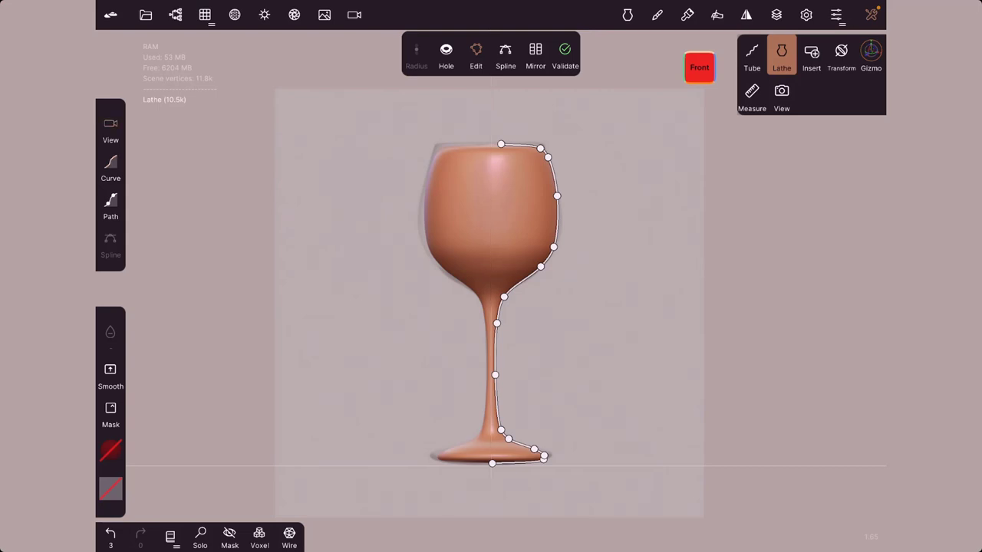
drag(613, 253, 613, 330)
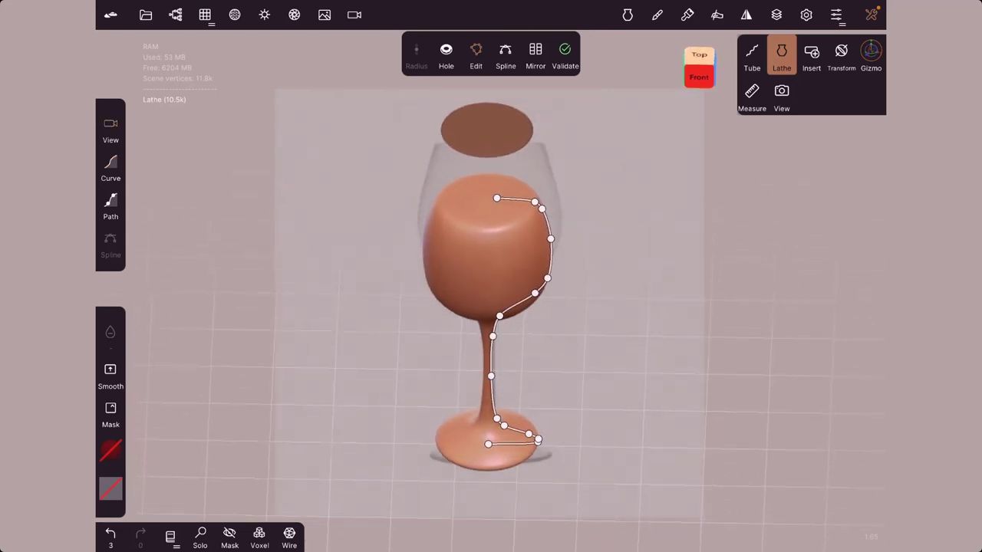
- Turn on Hole and adjust the bottom profile point to shrink the base opening
click(446, 54)
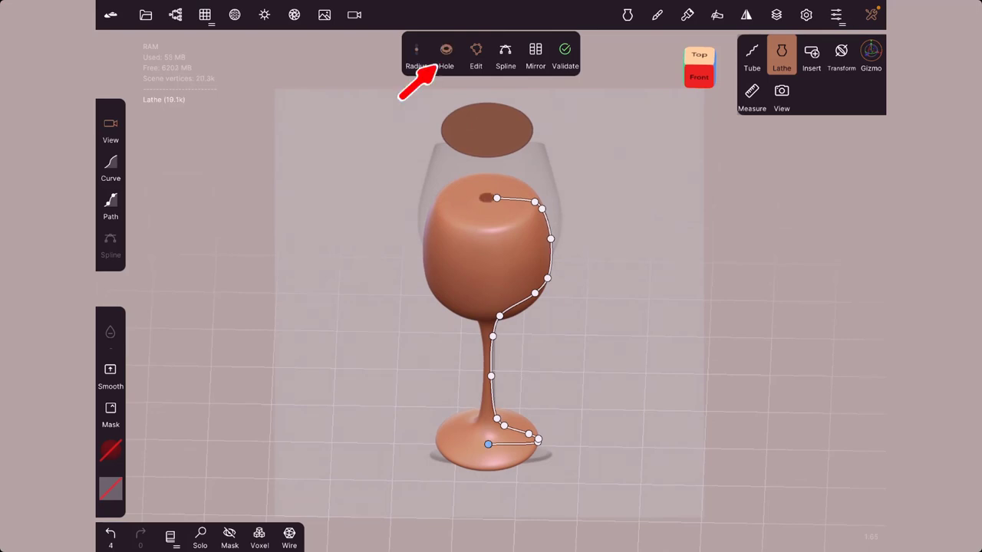
click(496, 197)
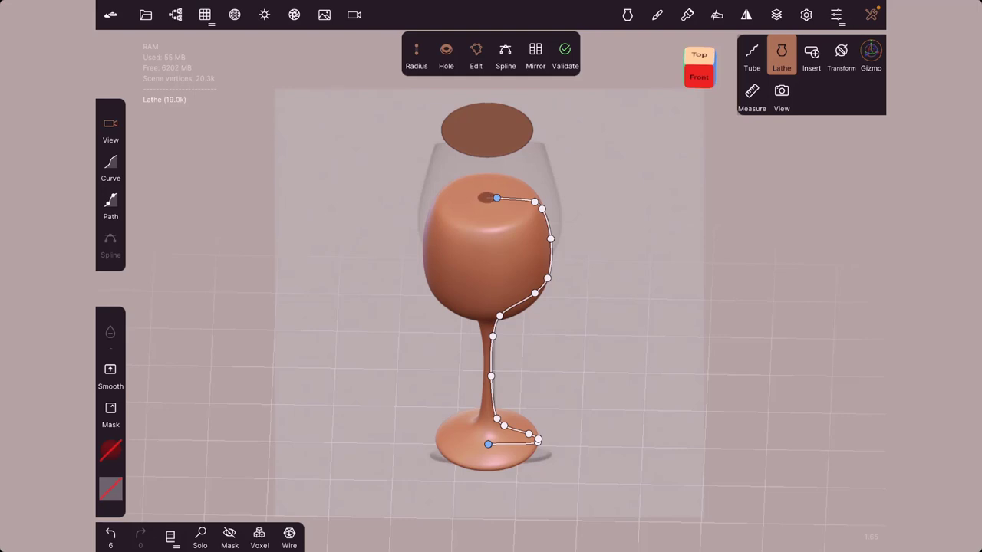
drag(494, 198, 497, 198)
key(ctrl+z)
key(ctrl+z)
key(ctrl+z)
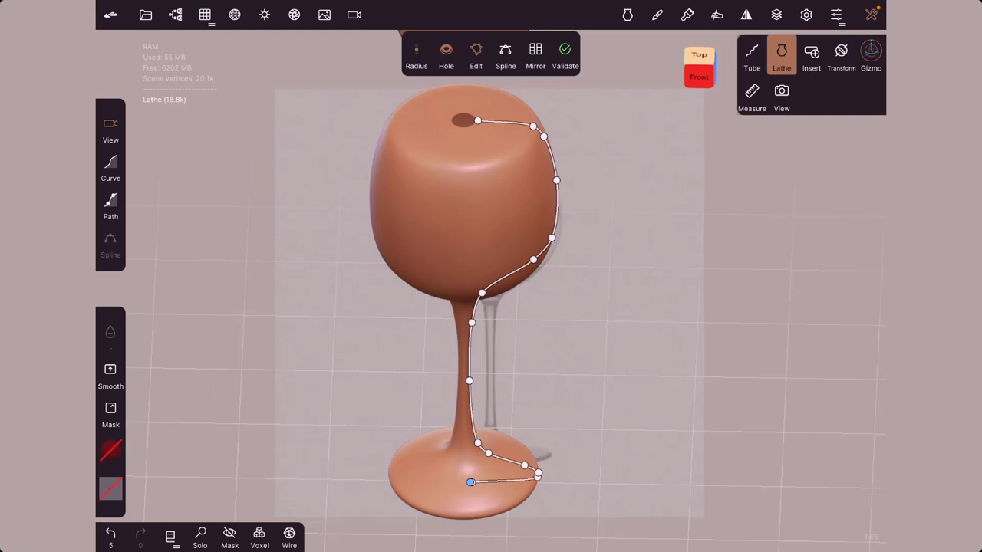
drag(471, 482, 490, 484)
drag(461, 398, 458, 184)
mouse_move(490, 450)
mouse_down()
mouse_move(479, 451)
mouse_move(520, 444)
mouse_move(467, 451)
mouse_up()
mouse_move(445, 253)
mouse_down()
mouse_move(443, 175)
mouse_move(471, 281)
mouse_move(445, 259)
mouse_move(453, 307)
mouse_up()
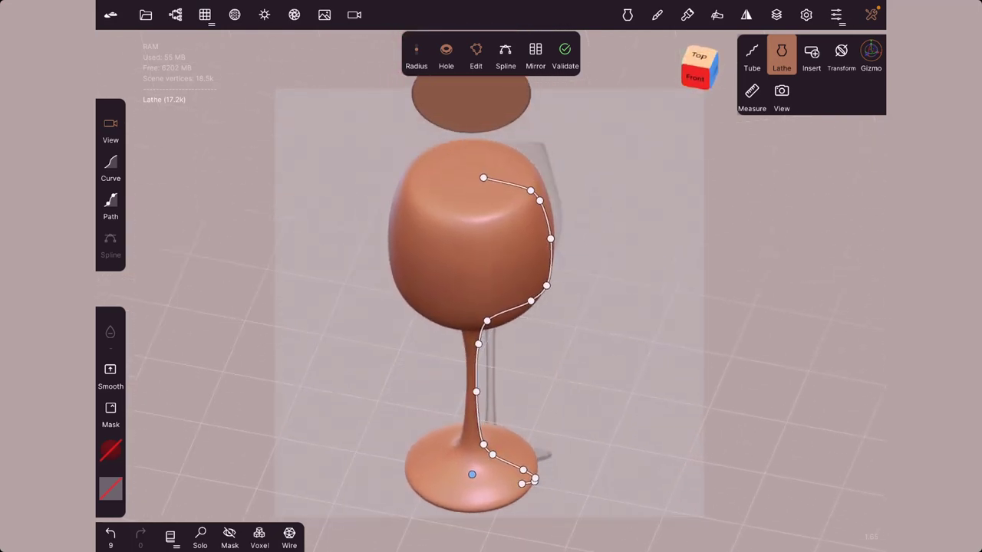
- Add a top profile point pulled outward to open the bowl, then validate the glass
click(471, 176)
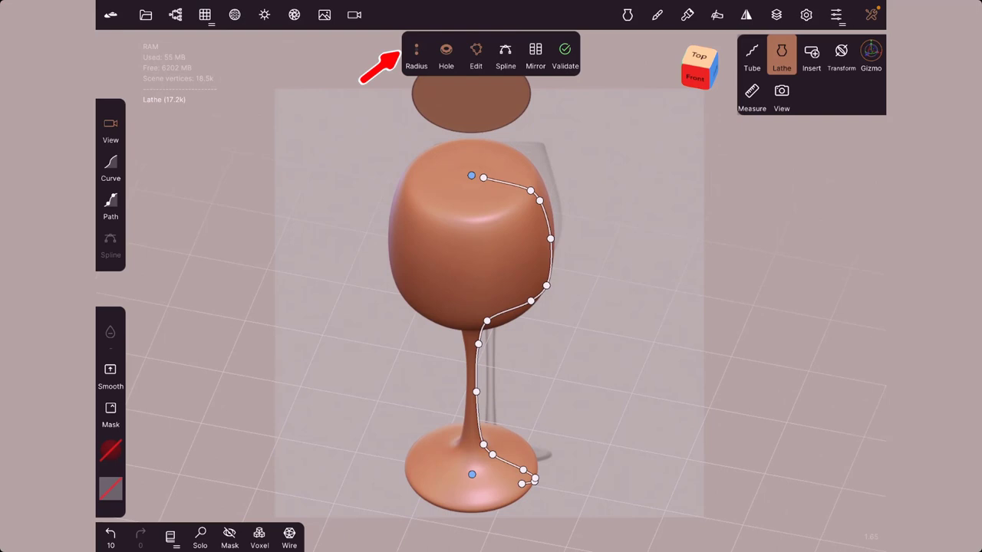
drag(484, 178, 528, 190)
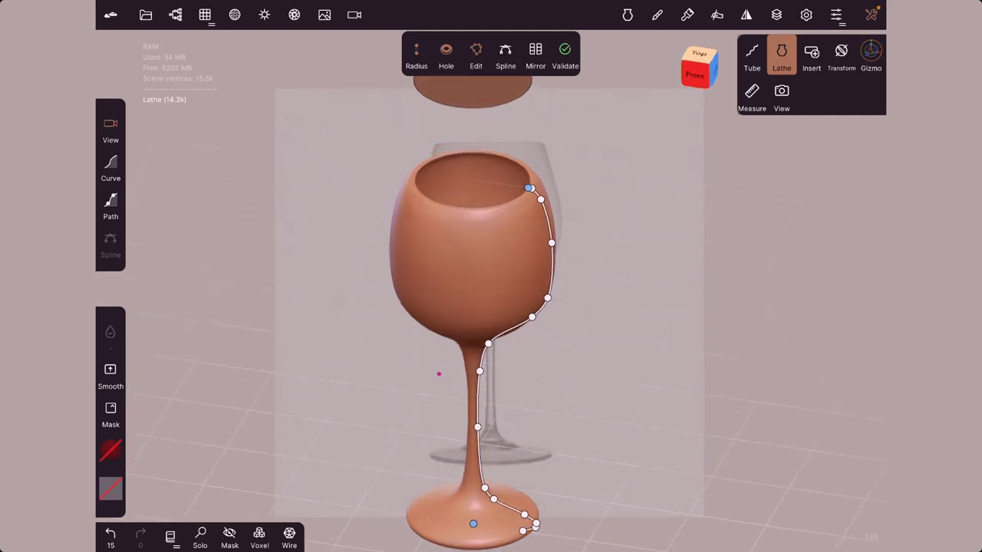
mouse_move(438, 373)
mouse_down()
mouse_move(439, 429)
mouse_move(430, 299)
mouse_move(414, 284)
mouse_move(442, 286)
mouse_move(442, 270)
mouse_up()
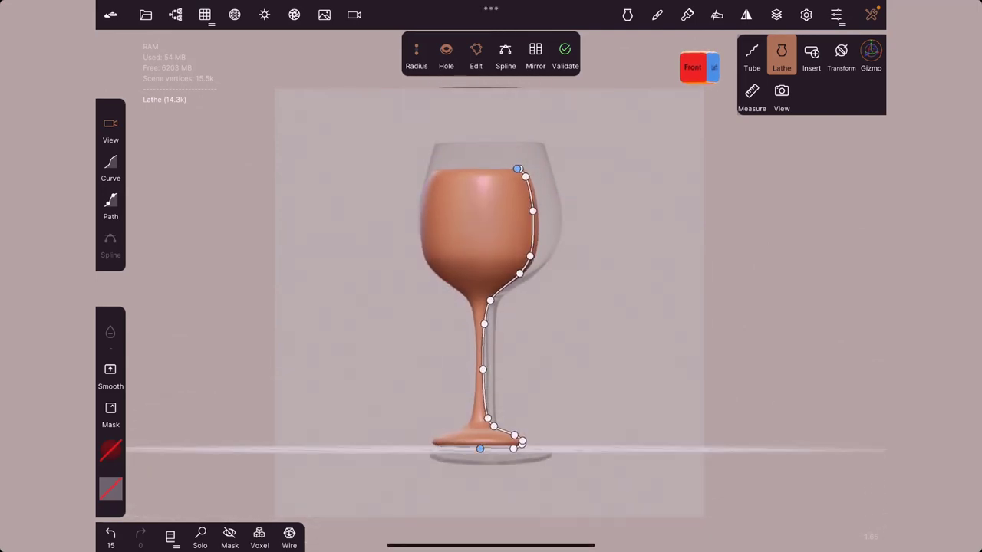
click(565, 54)
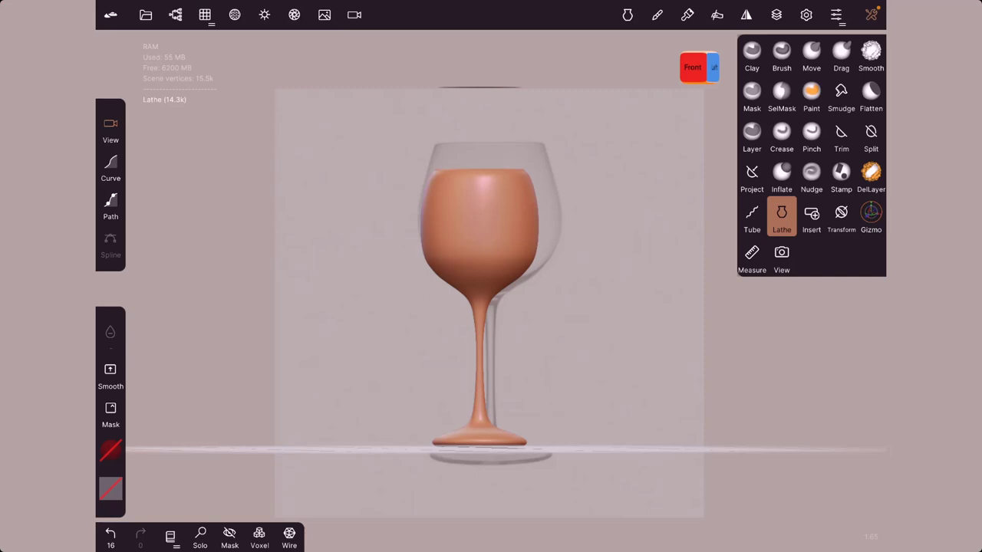
- Move the glass left with the gizmo and draw a flat plate profile along the base line
click(692, 67)
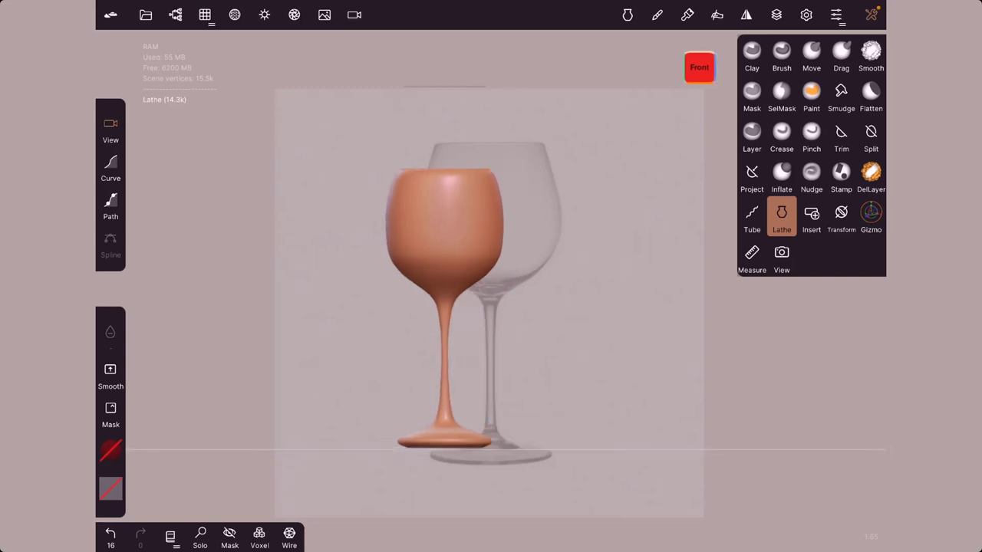
click(870, 214)
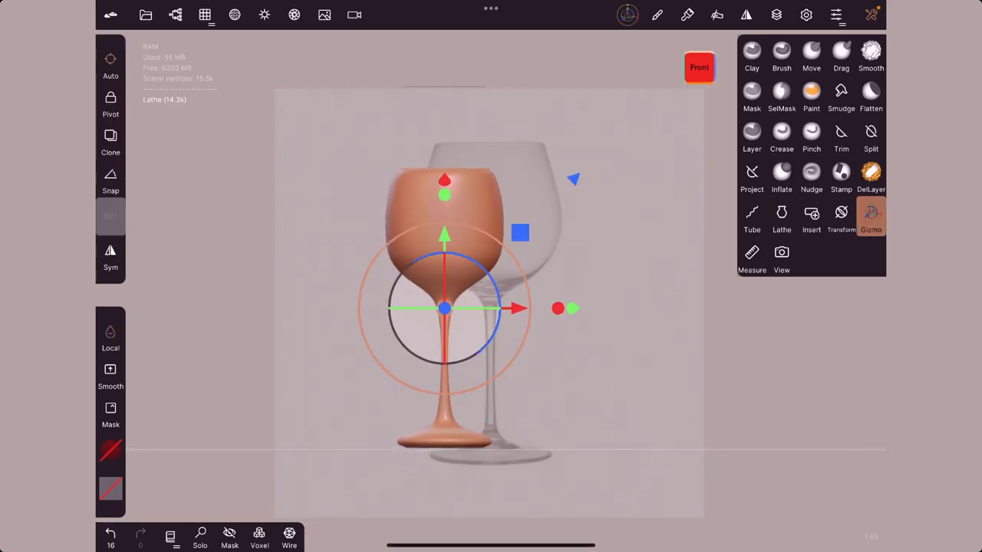
drag(518, 309, 293, 308)
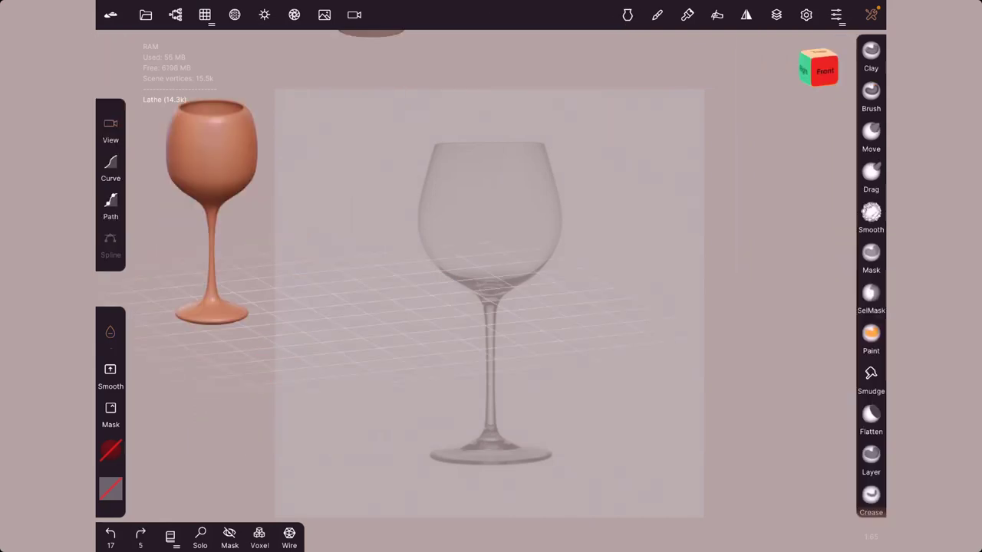
click(821, 69)
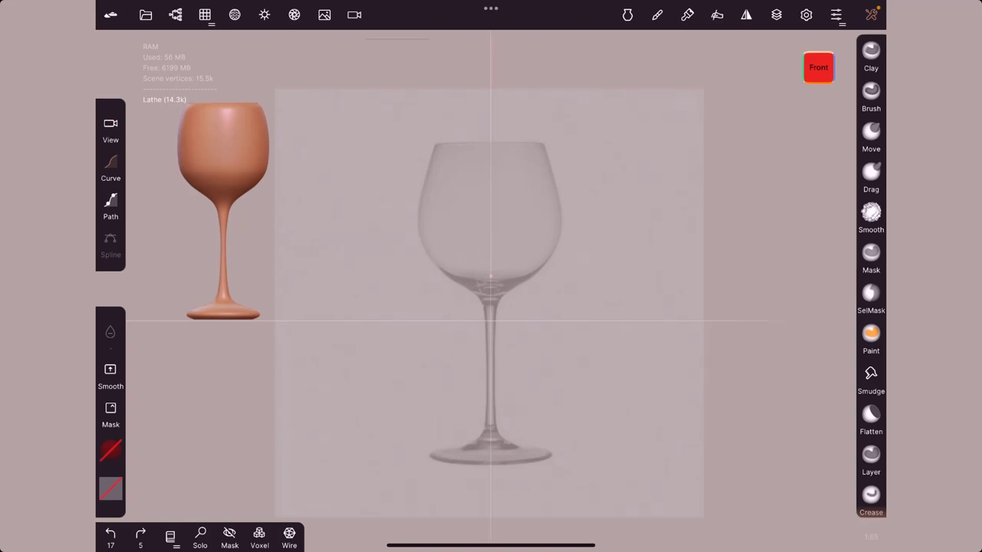
mouse_move(495, 463)
mouse_down()
mouse_move(596, 464)
mouse_move(623, 460)
mouse_move(627, 446)
mouse_up()
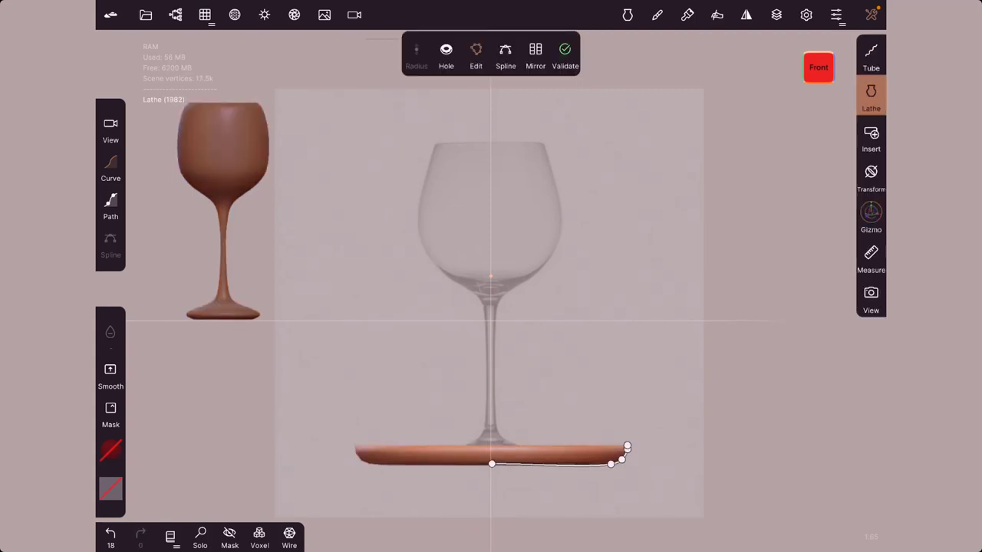
- Turn on Hole, shift the inner point and add a rim point to form a shallow plate
click(110, 131)
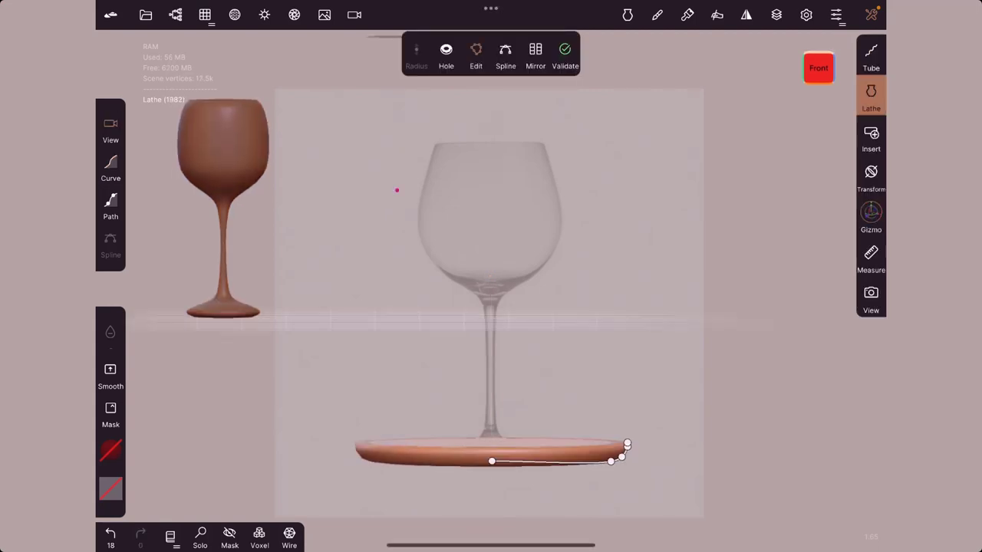
drag(396, 191, 396, 253)
click(448, 60)
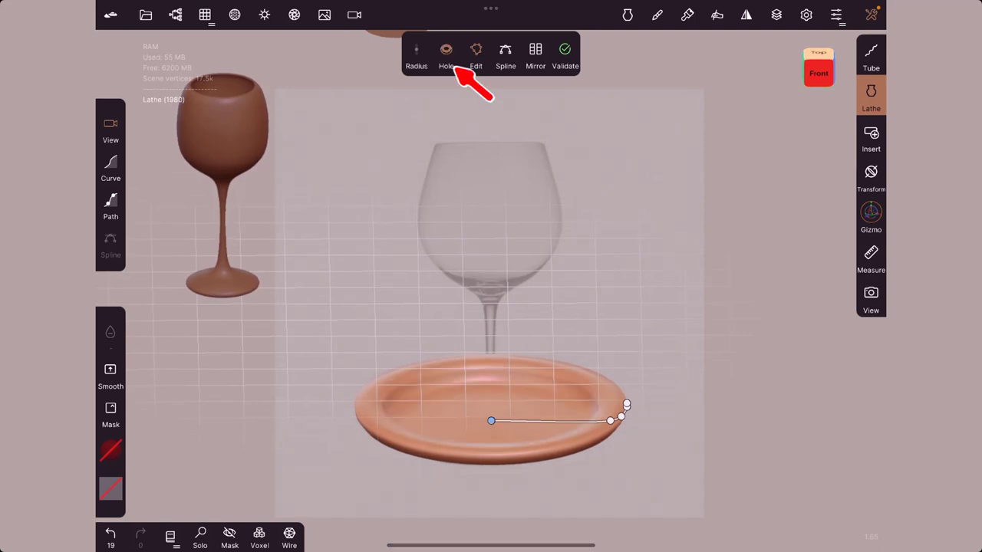
mouse_move(490, 420)
mouse_down()
mouse_move(514, 417)
mouse_move(493, 418)
mouse_up()
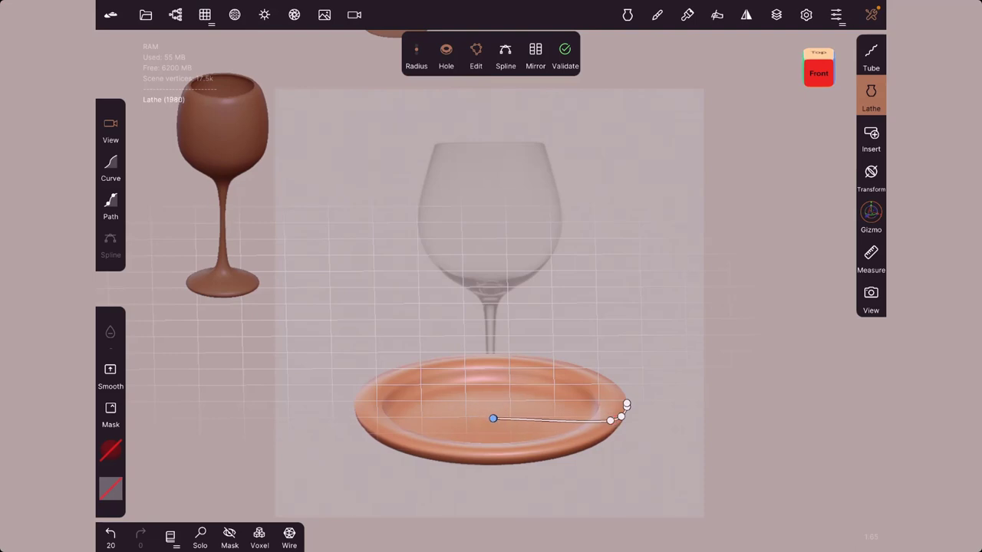
click(600, 404)
drag(598, 405, 610, 403)
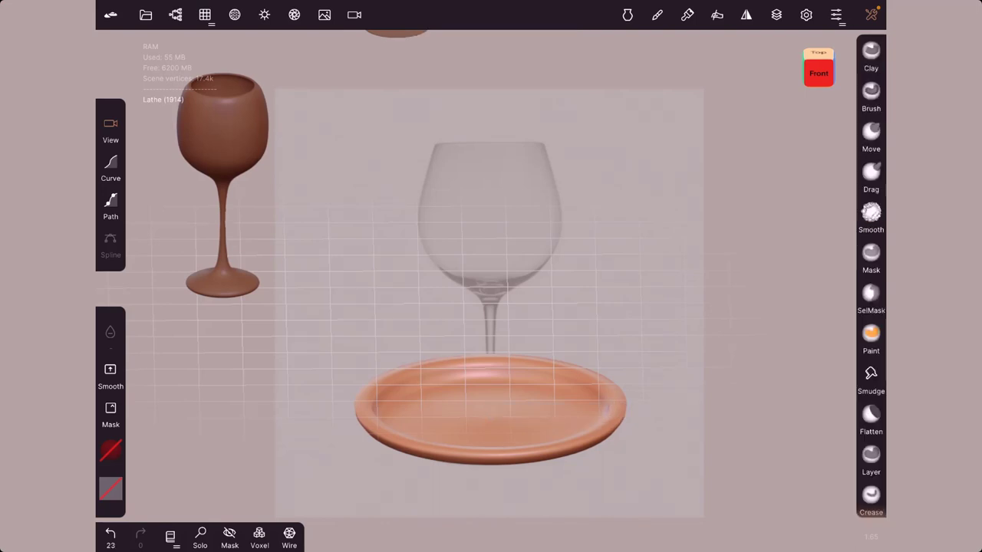
drag(886, 349, 738, 350)
click(870, 218)
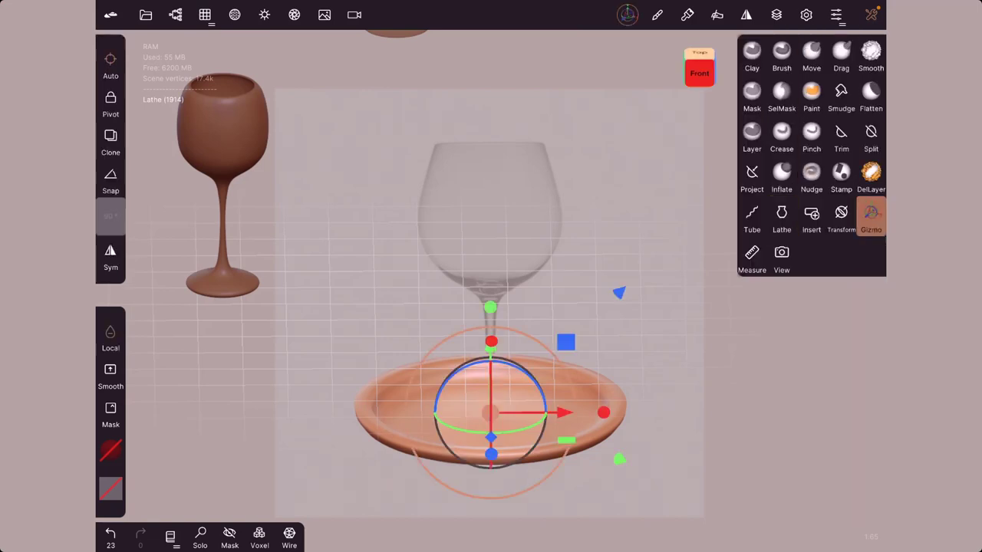
- Move the plate left below the glass and switch off the reference image
drag(564, 413, 273, 413)
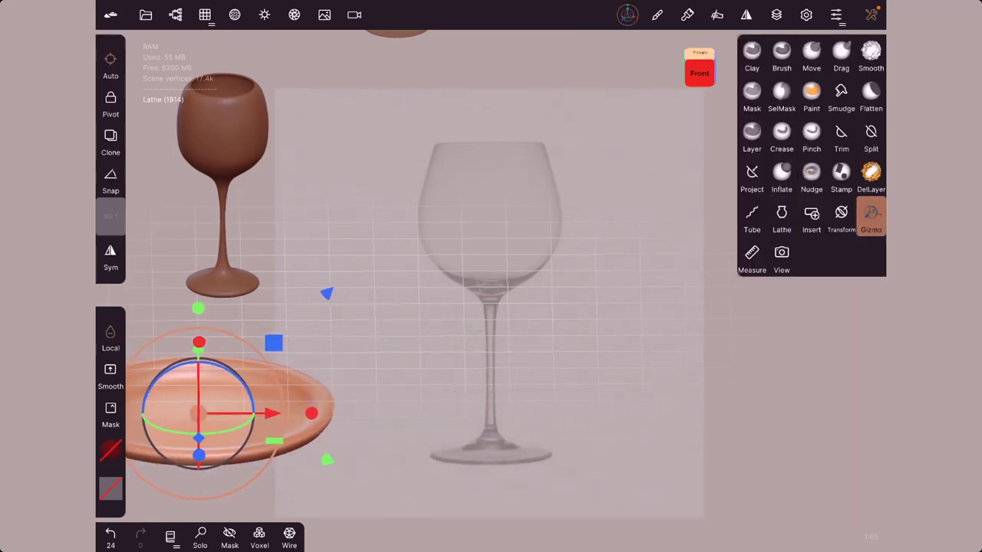
click(324, 14)
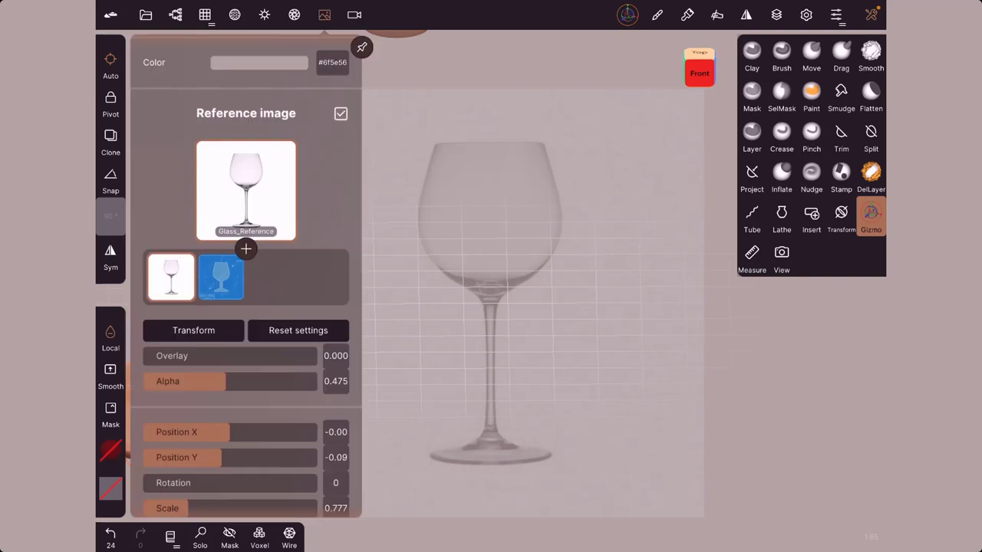
click(340, 112)
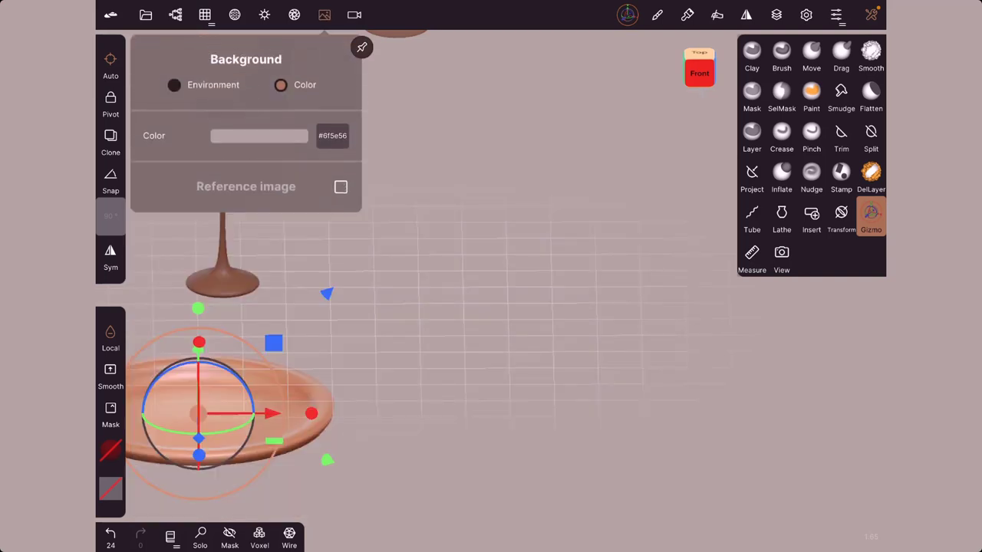
click(324, 14)
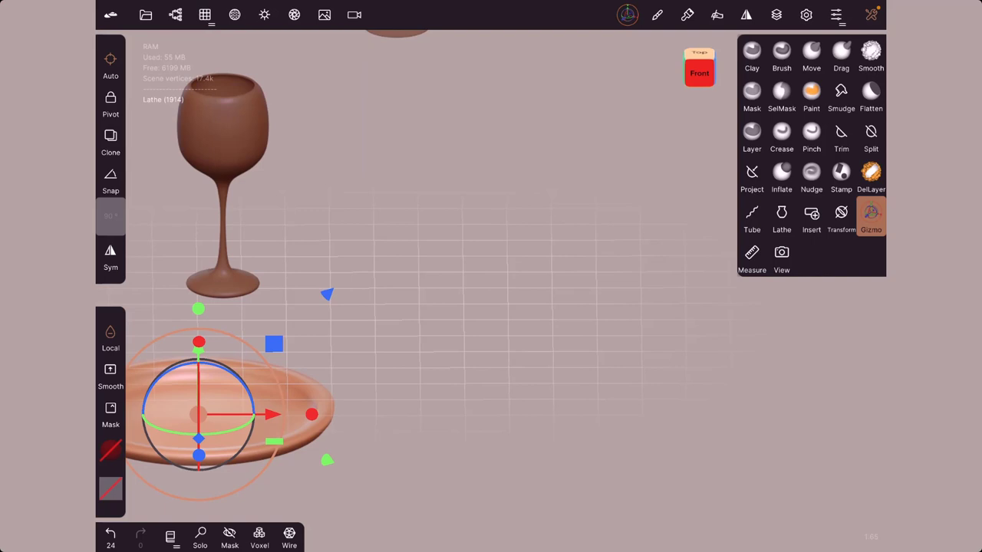
click(782, 219)
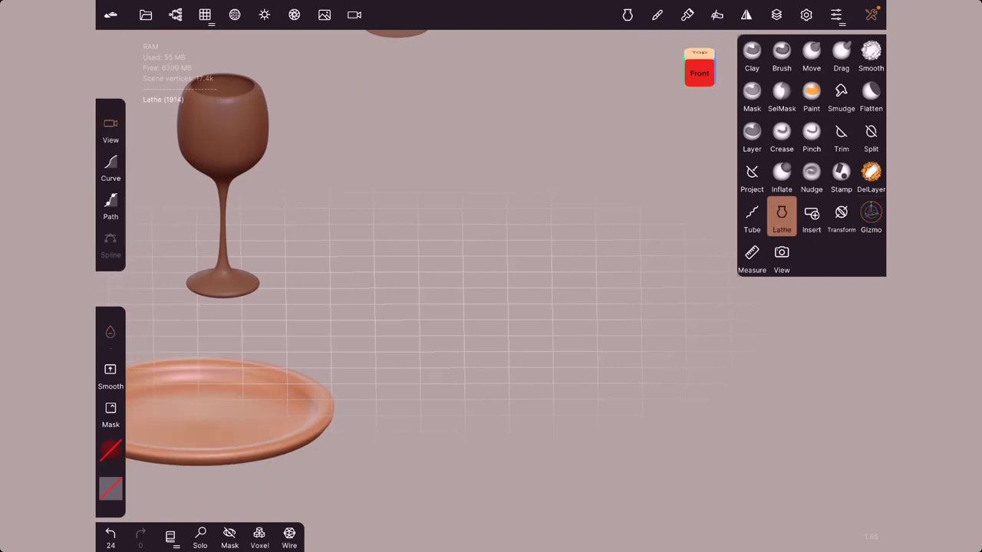
- Set the Lathe axis to Dynamic, then draw a curved profile in Front view
click(628, 15)
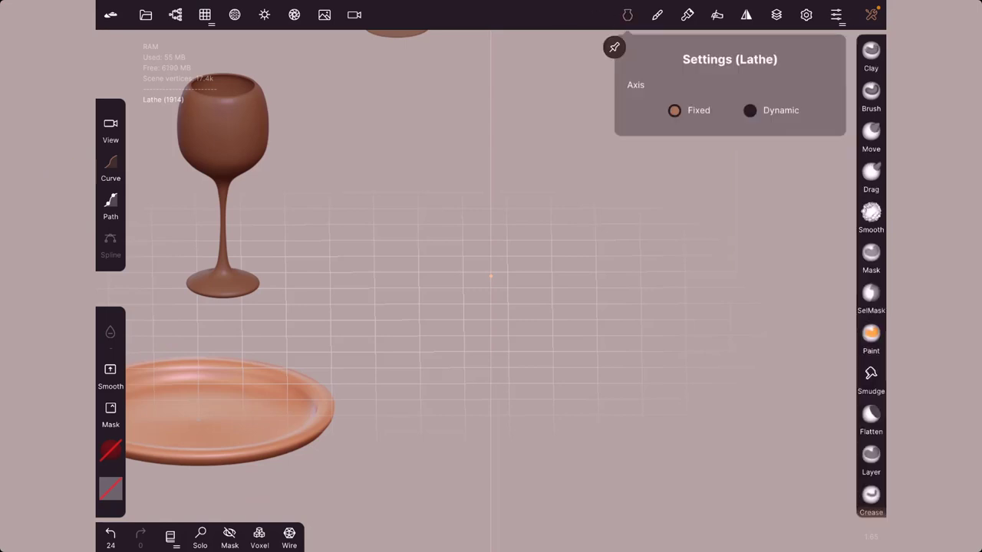
click(749, 110)
click(627, 15)
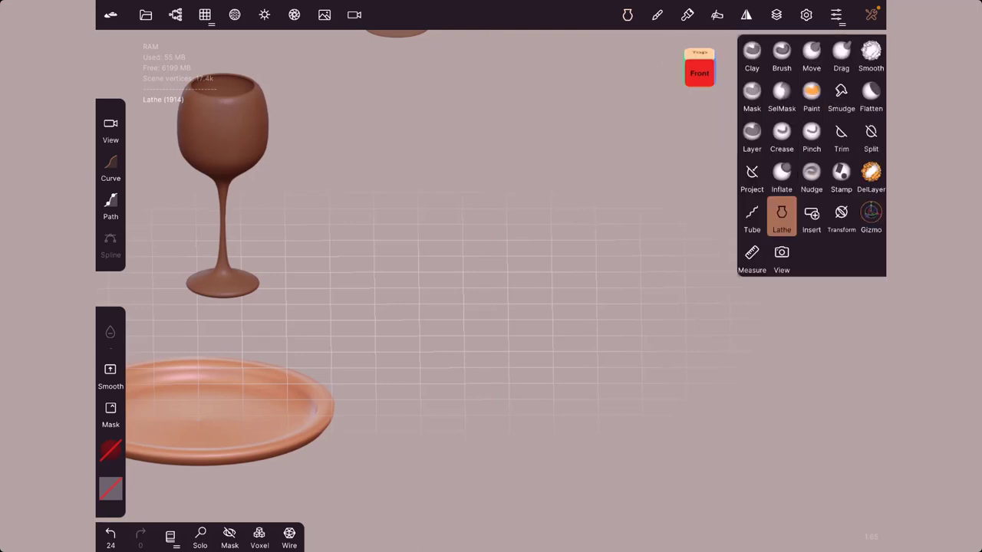
click(700, 67)
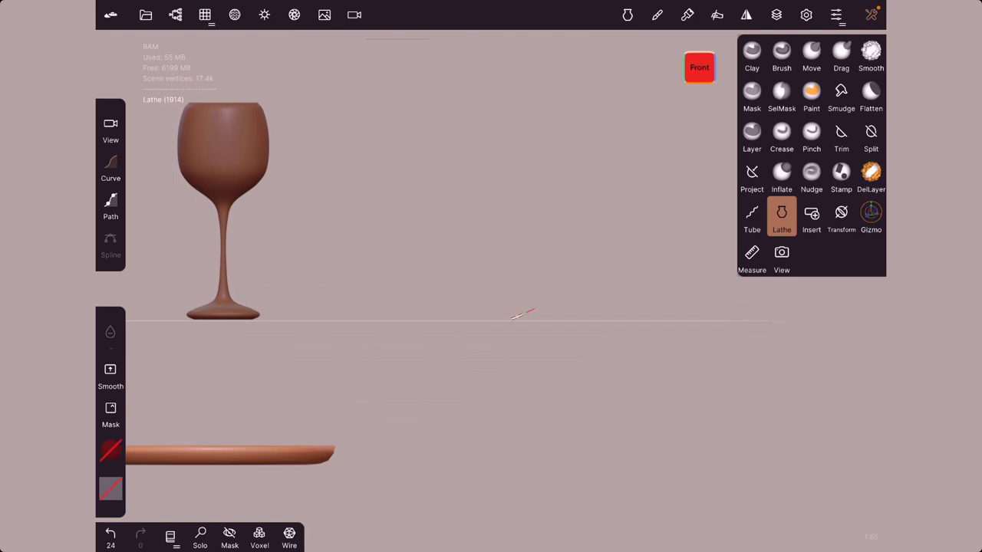
mouse_move(518, 315)
mouse_down()
mouse_move(611, 253)
mouse_move(568, 239)
mouse_move(522, 262)
mouse_up()
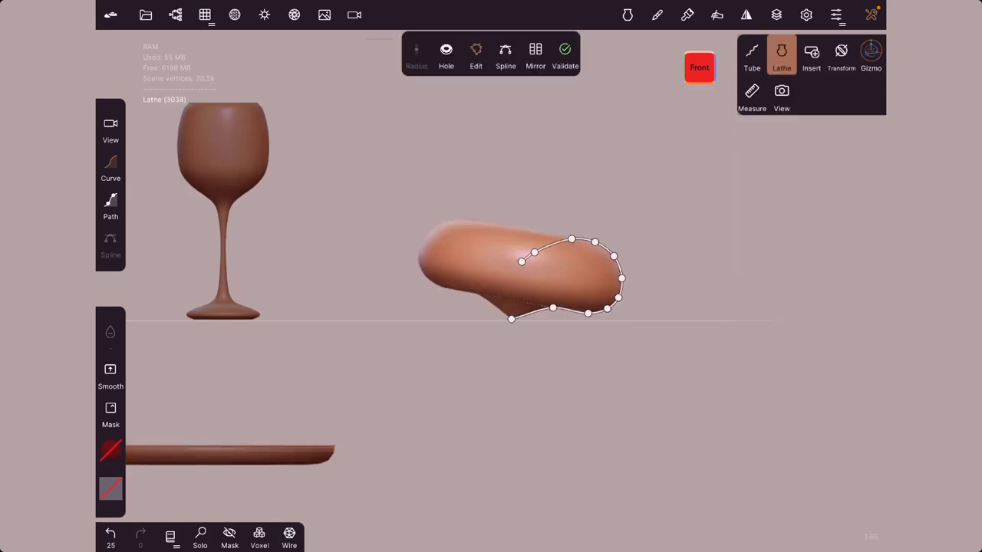
- Validate the lathe shape, undo two edits, and turn on the centre Hole option
click(663, 153)
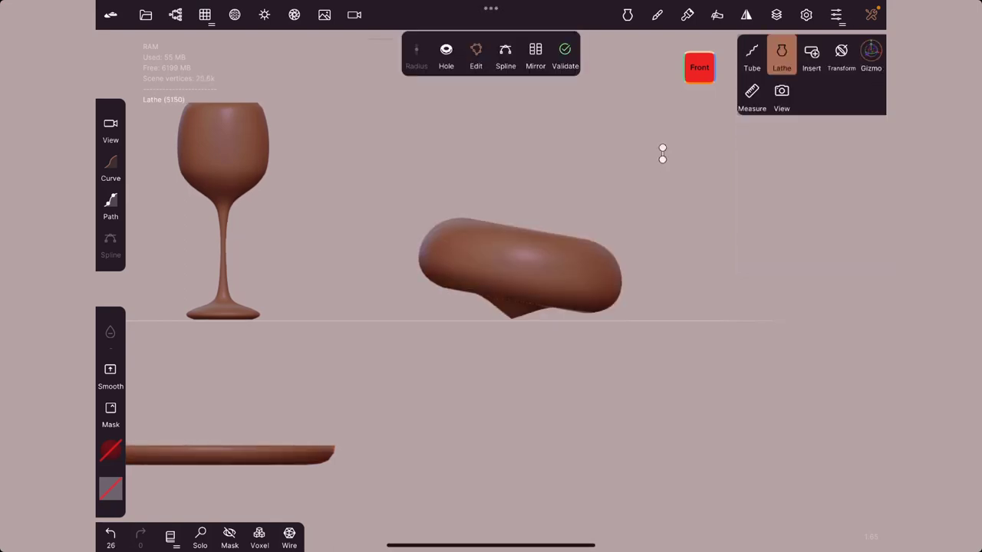
scroll(663, 152, up, 5)
scroll(668, 144, up, 5)
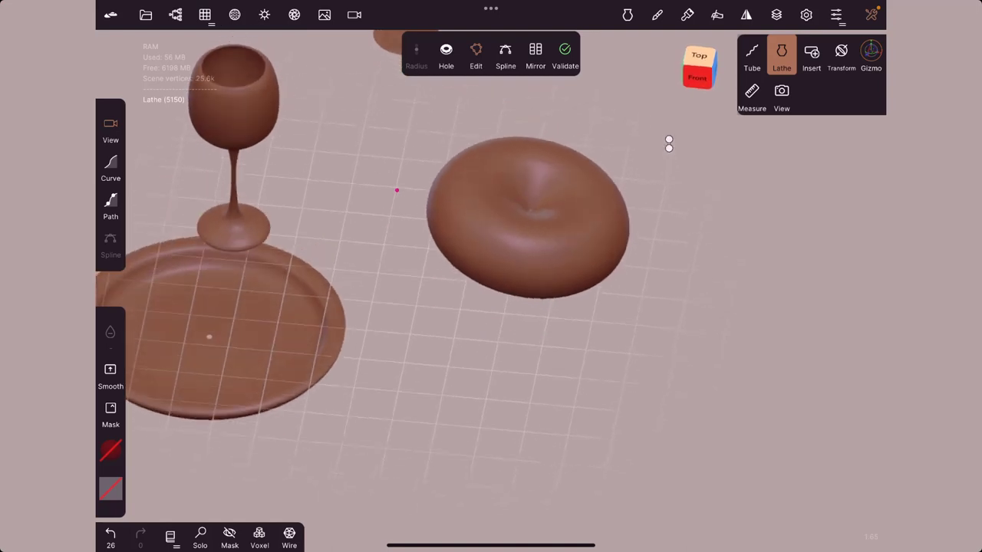
scroll(668, 144, down, 5)
scroll(665, 147, down, 2)
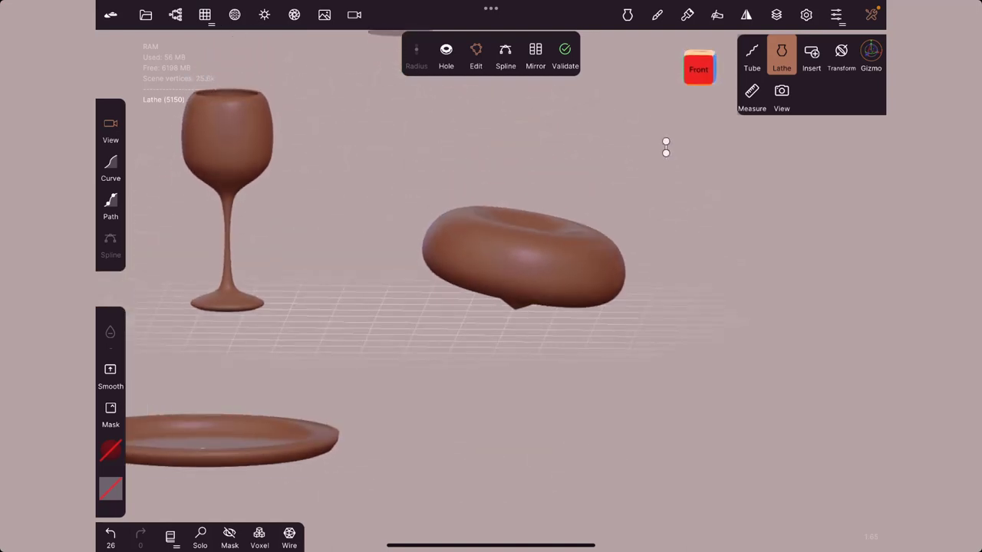
click(666, 142)
click(110, 533)
click(110, 533)
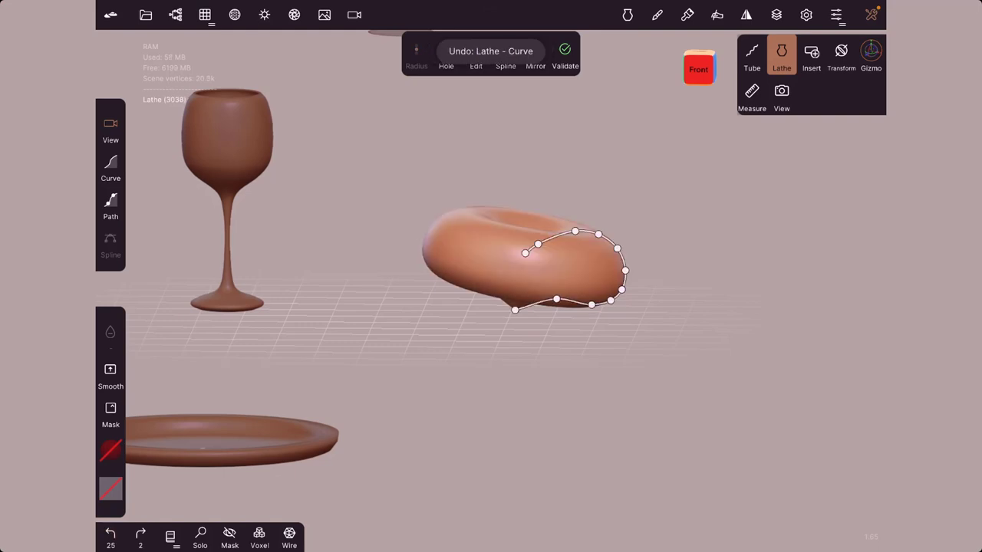
click(515, 309)
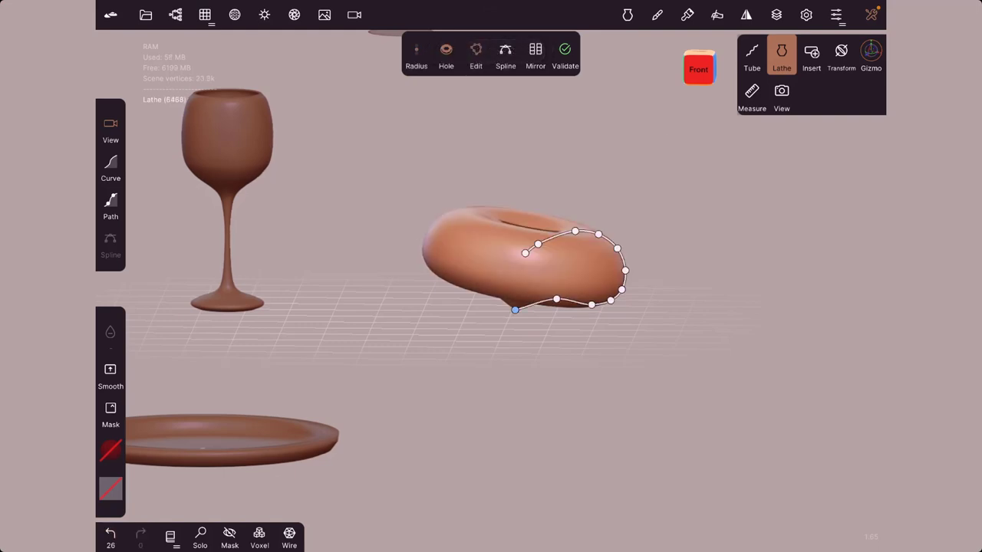
click(514, 310)
- Merge extra profile points into a simpler dish, review Lathe Settings, and open the project options
drag(767, 230, 767, 345)
click(529, 200)
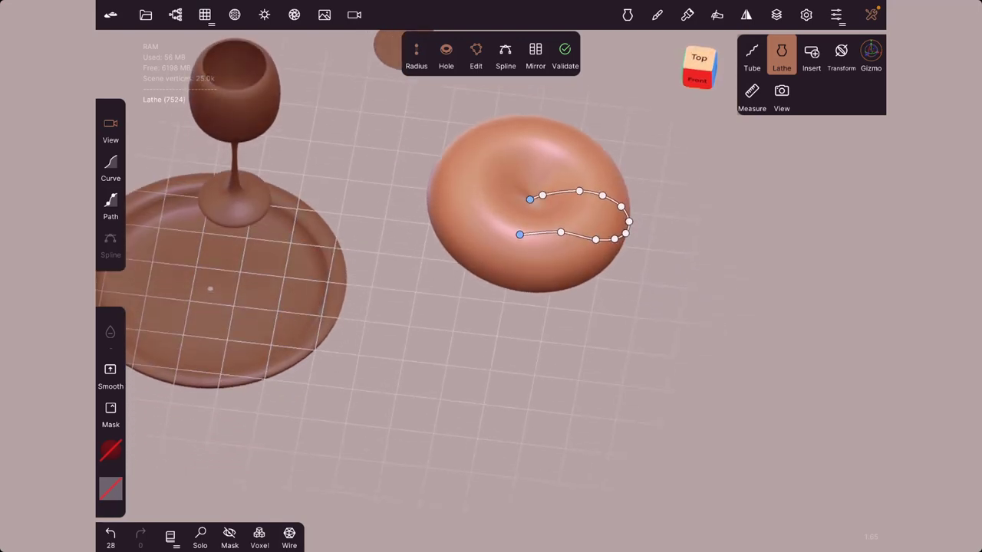
mouse_move(542, 195)
mouse_down()
mouse_move(600, 197)
mouse_move(529, 199)
mouse_up()
drag(601, 197, 602, 196)
click(529, 200)
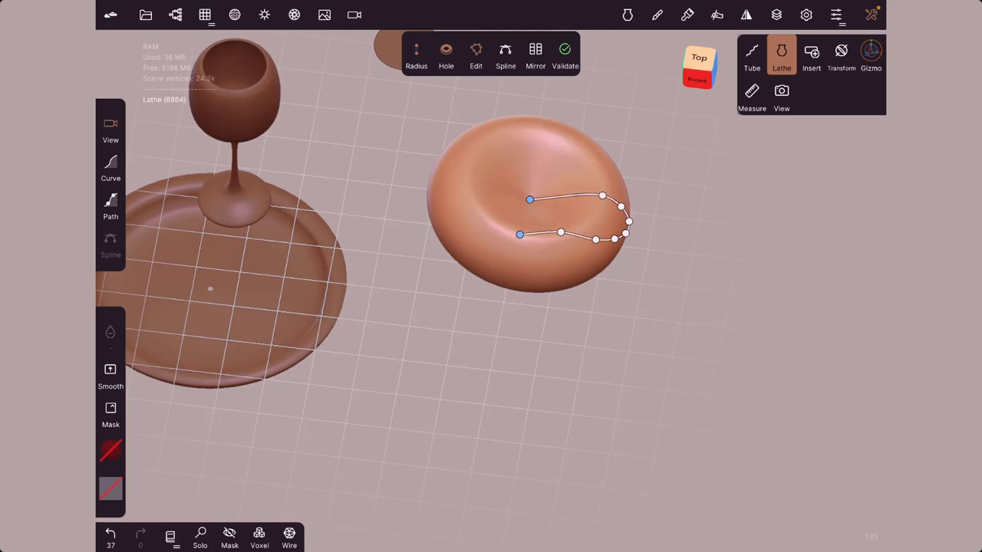
click(781, 58)
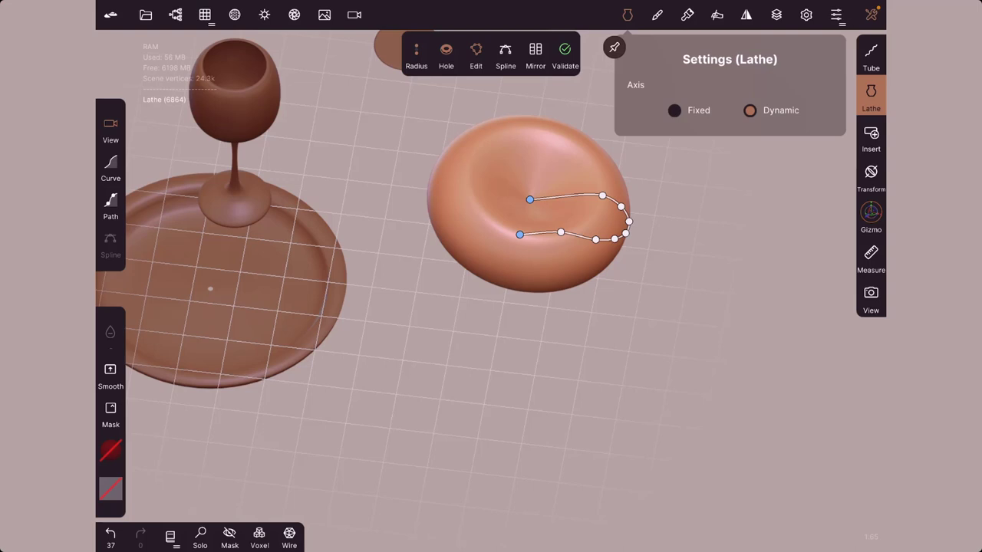
drag(729, 368, 729, 384)
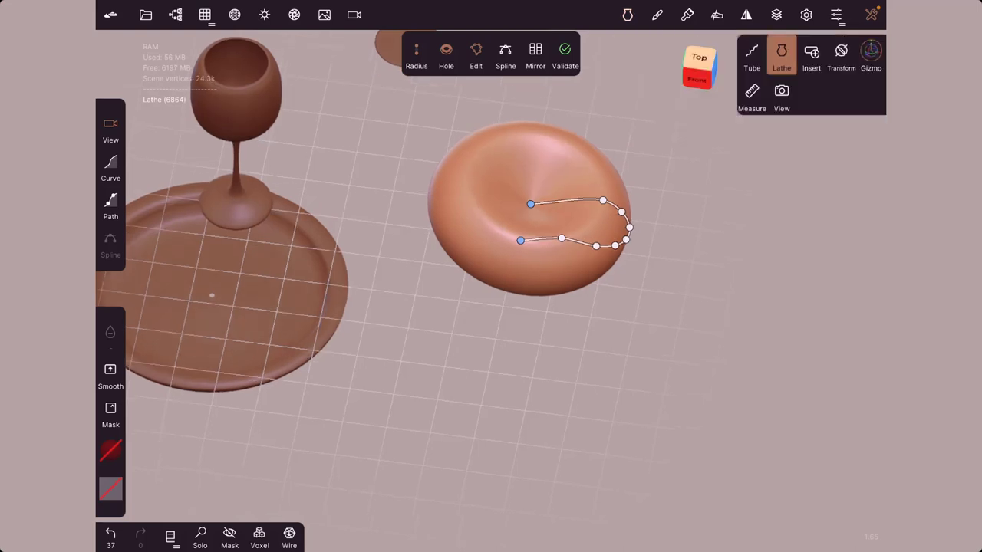
click(145, 15)
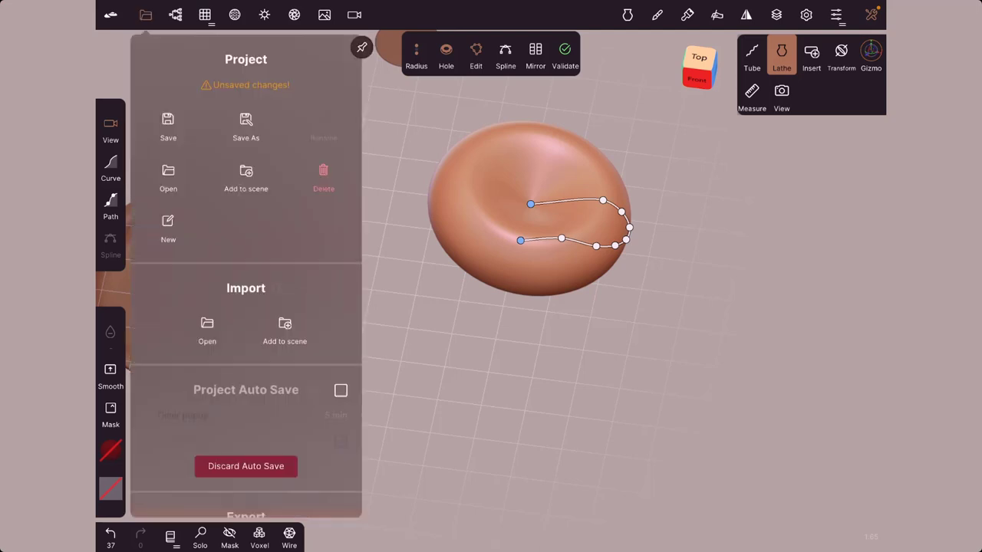
- Open Scene_Finale_00 and orbit out to view the table with apples and cherry bowl
click(168, 177)
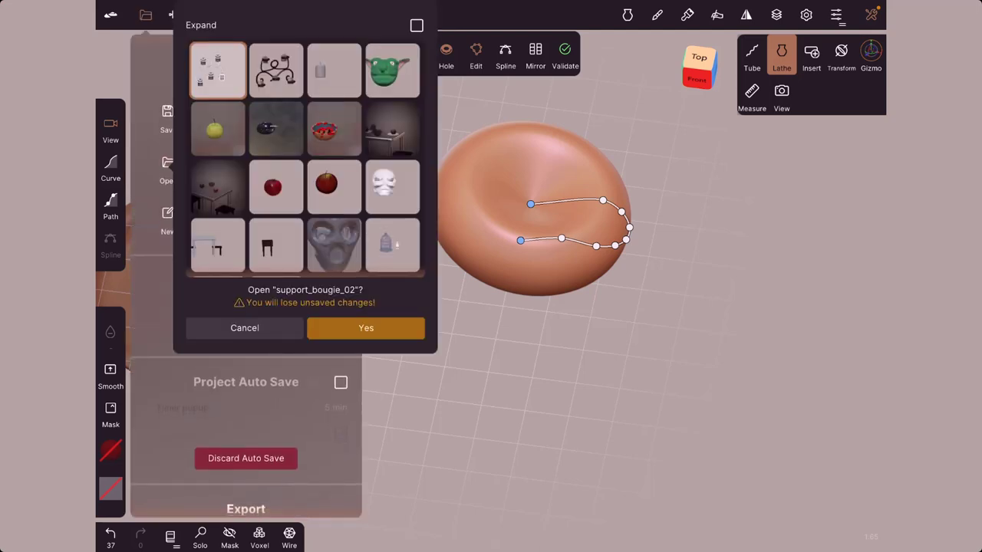
click(218, 188)
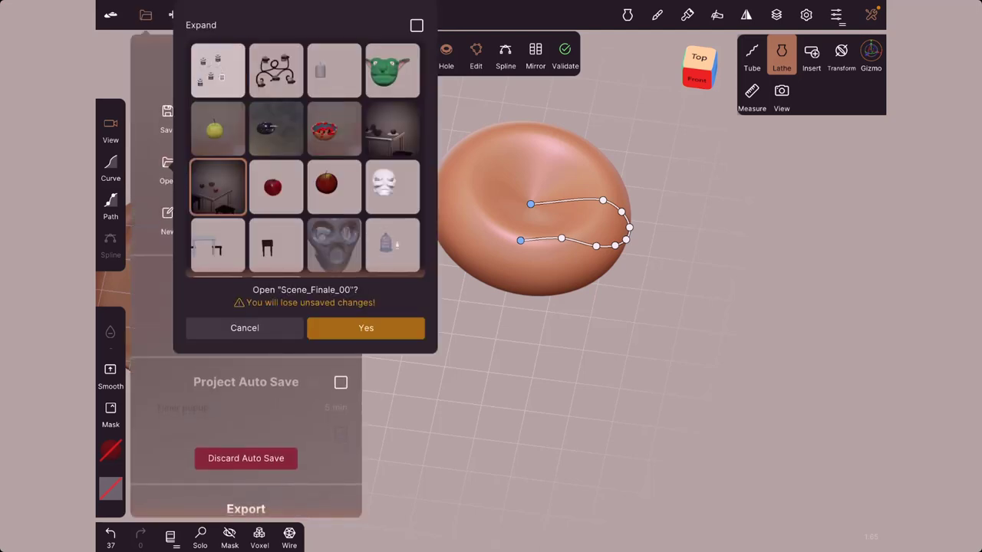
click(366, 328)
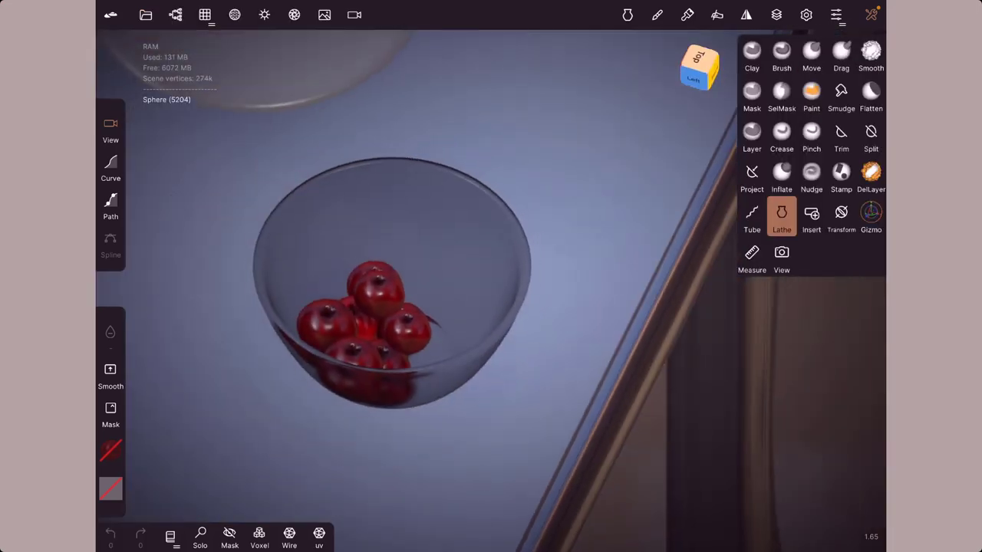
drag(504, 274, 554, 286)
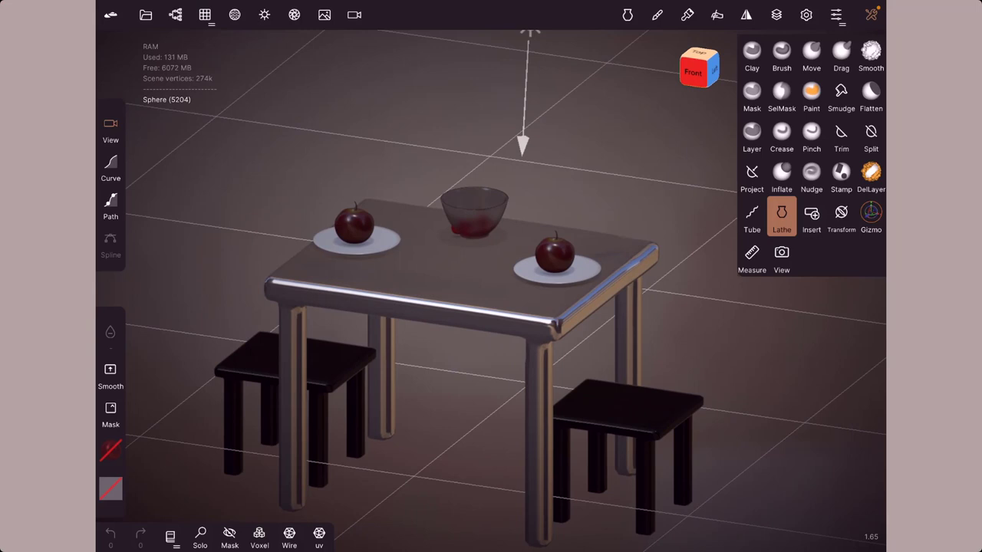
- Find Scene_Finale_01 among the saved projects and open it, confirming with Yes
click(146, 15)
click(168, 270)
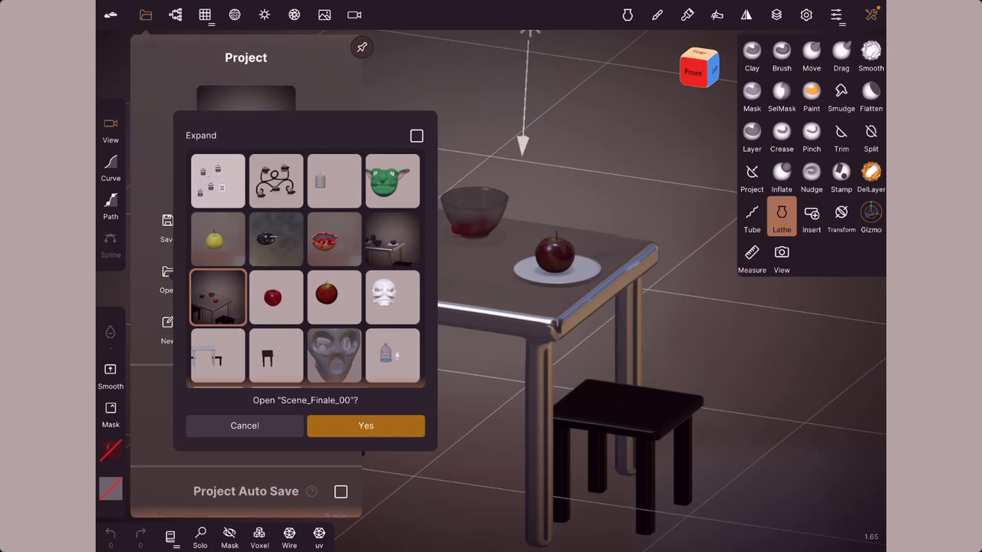
scroll(305, 269, down, 5)
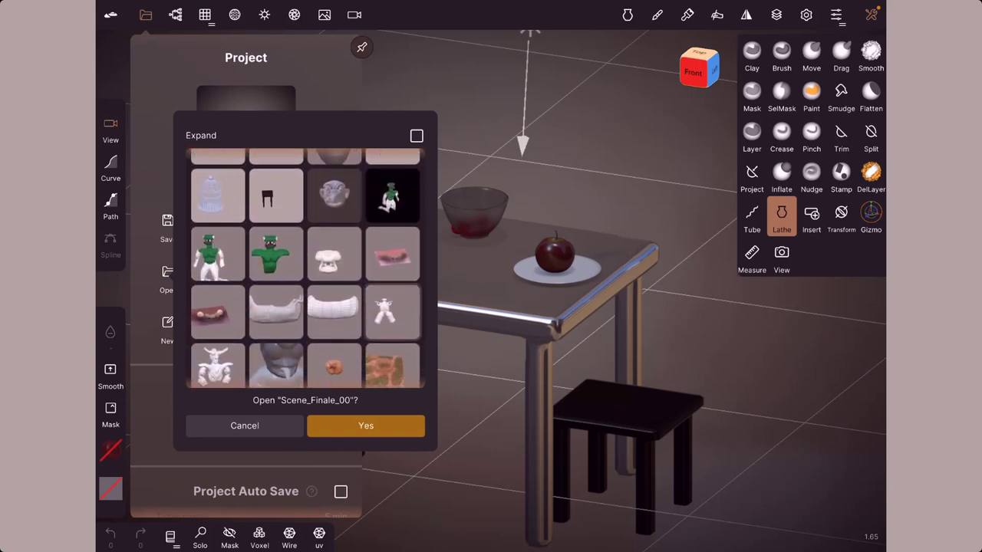
scroll(304, 268, down, 3)
scroll(304, 269, down, 3)
scroll(305, 269, down, 2)
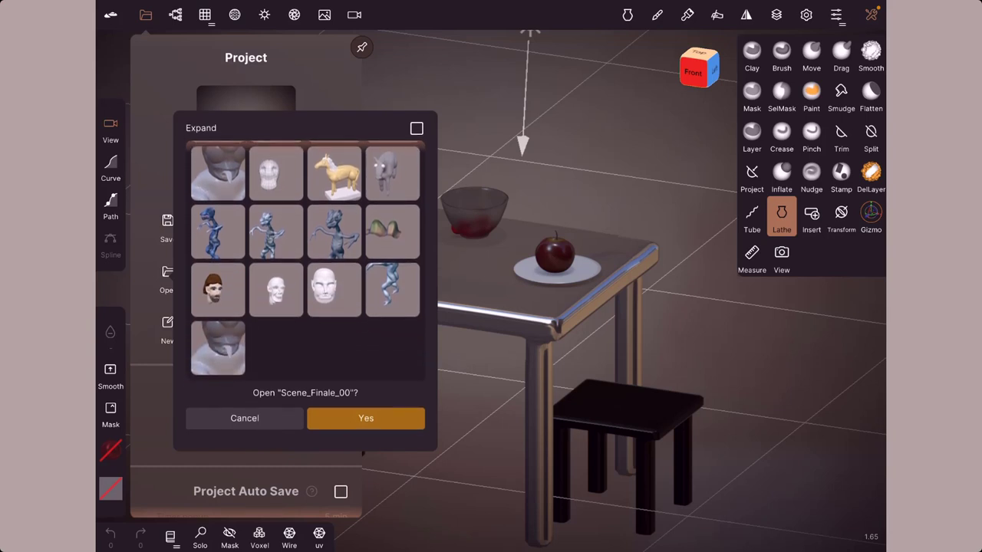
scroll(305, 268, up, 3)
scroll(305, 268, up, 2)
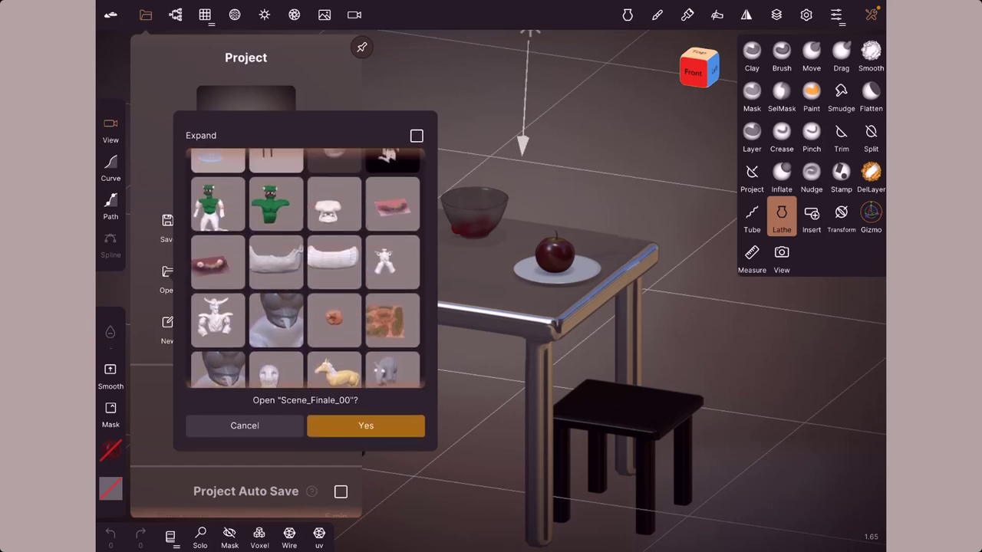
scroll(304, 269, up, 1)
scroll(304, 268, up, 1)
scroll(305, 268, up, 1)
scroll(304, 269, up, 1)
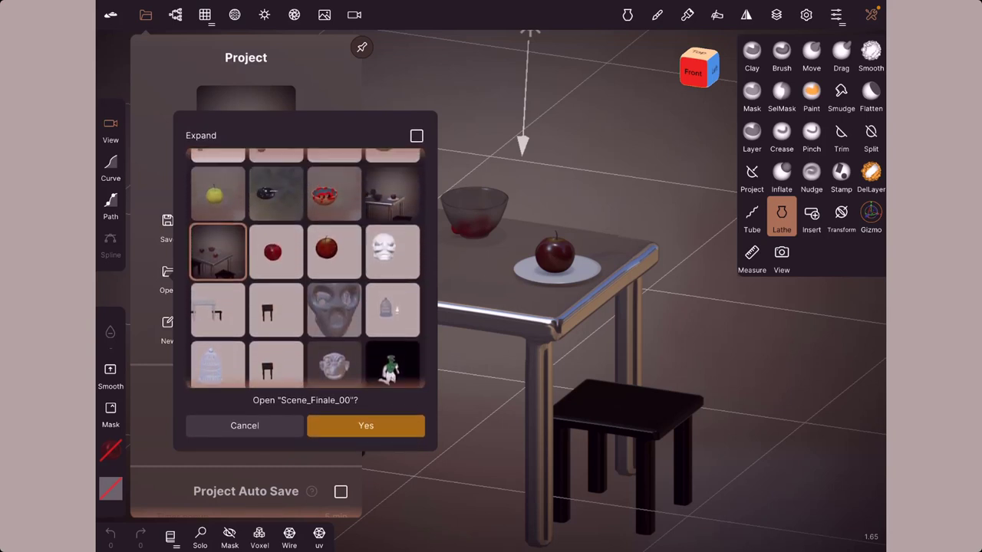
scroll(304, 268, up, 1)
scroll(304, 268, up, 1)
scroll(304, 268, up, 1)
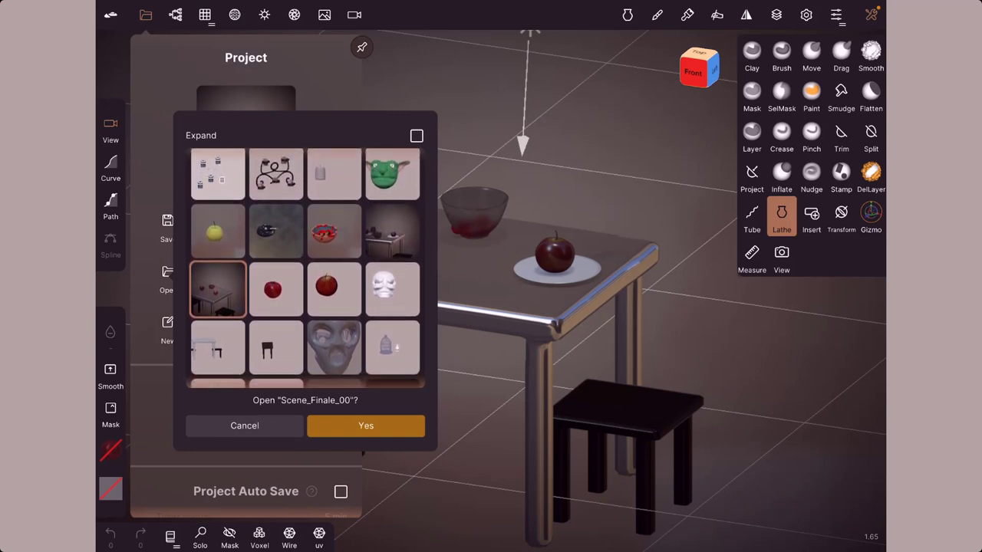
scroll(305, 269, up, 1)
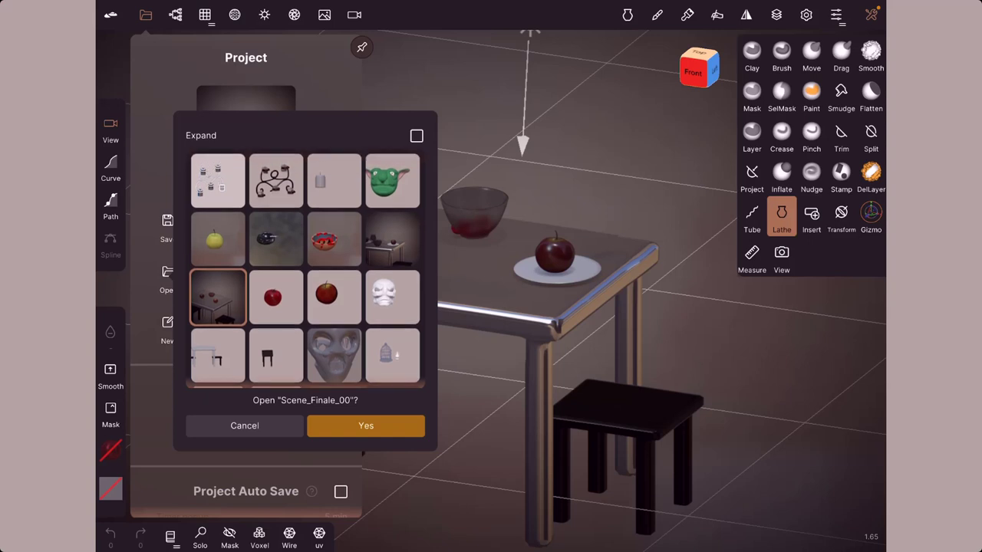
click(392, 238)
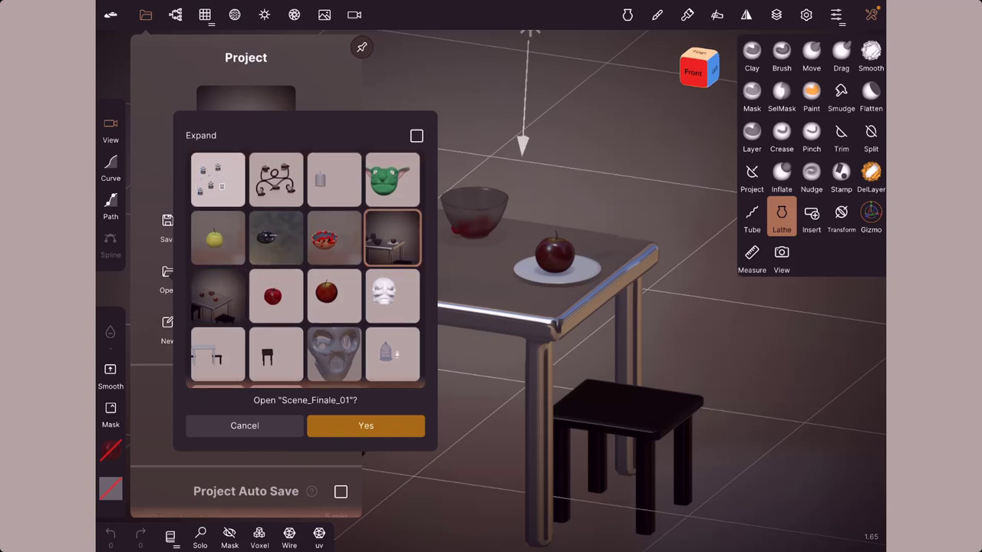
click(366, 425)
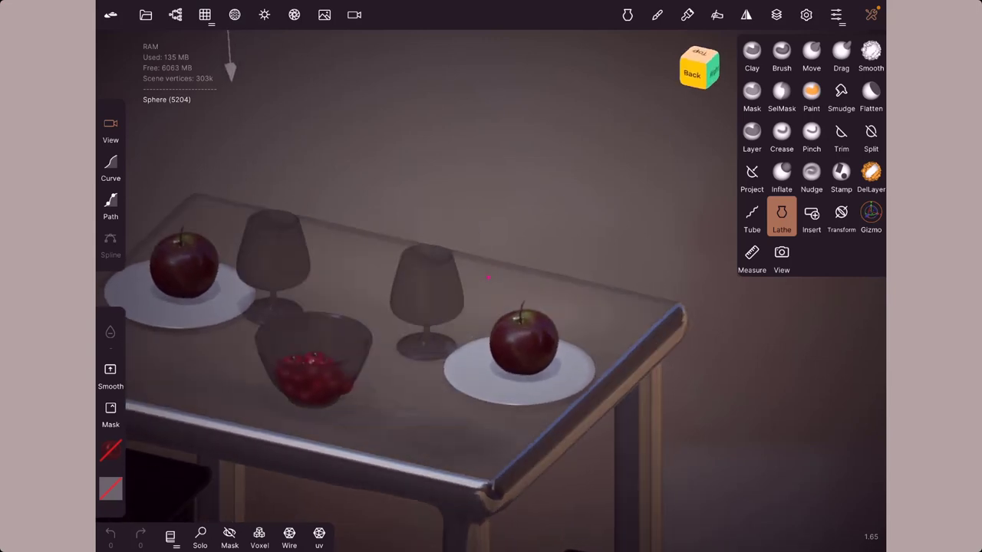
mouse_move(537, 306)
mouse_down()
mouse_move(488, 277)
mouse_move(541, 201)
mouse_up()
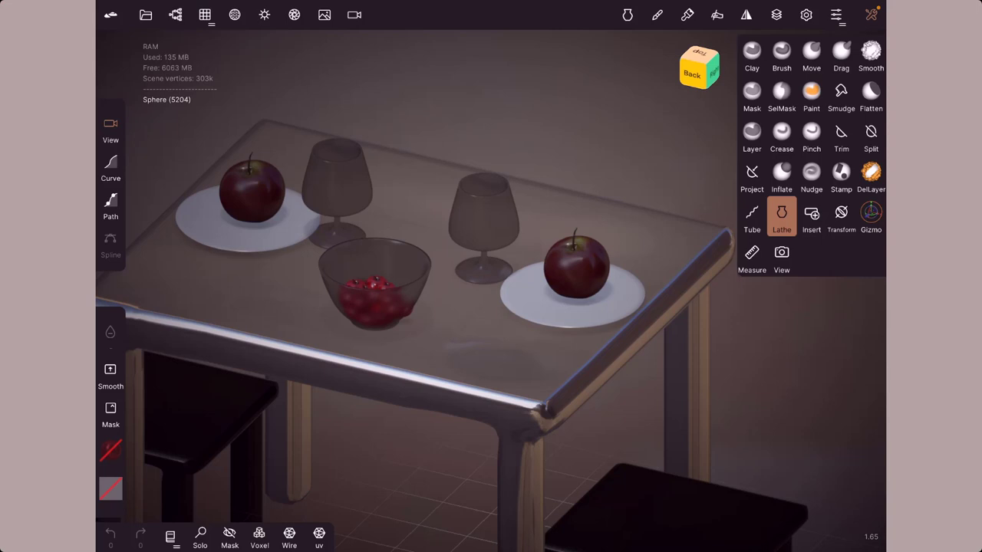
scroll(437, 307, down, 3)
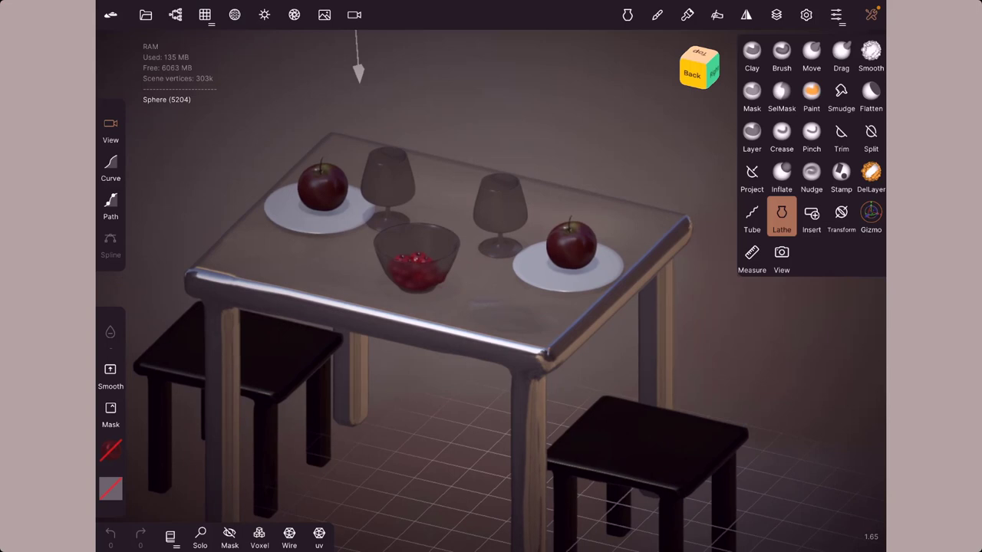
drag(537, 259, 537, 192)
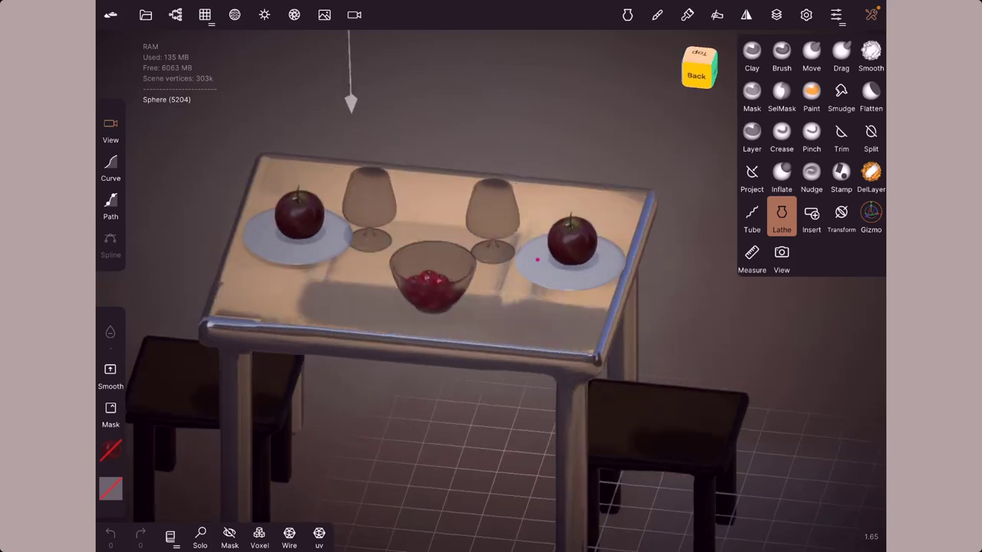